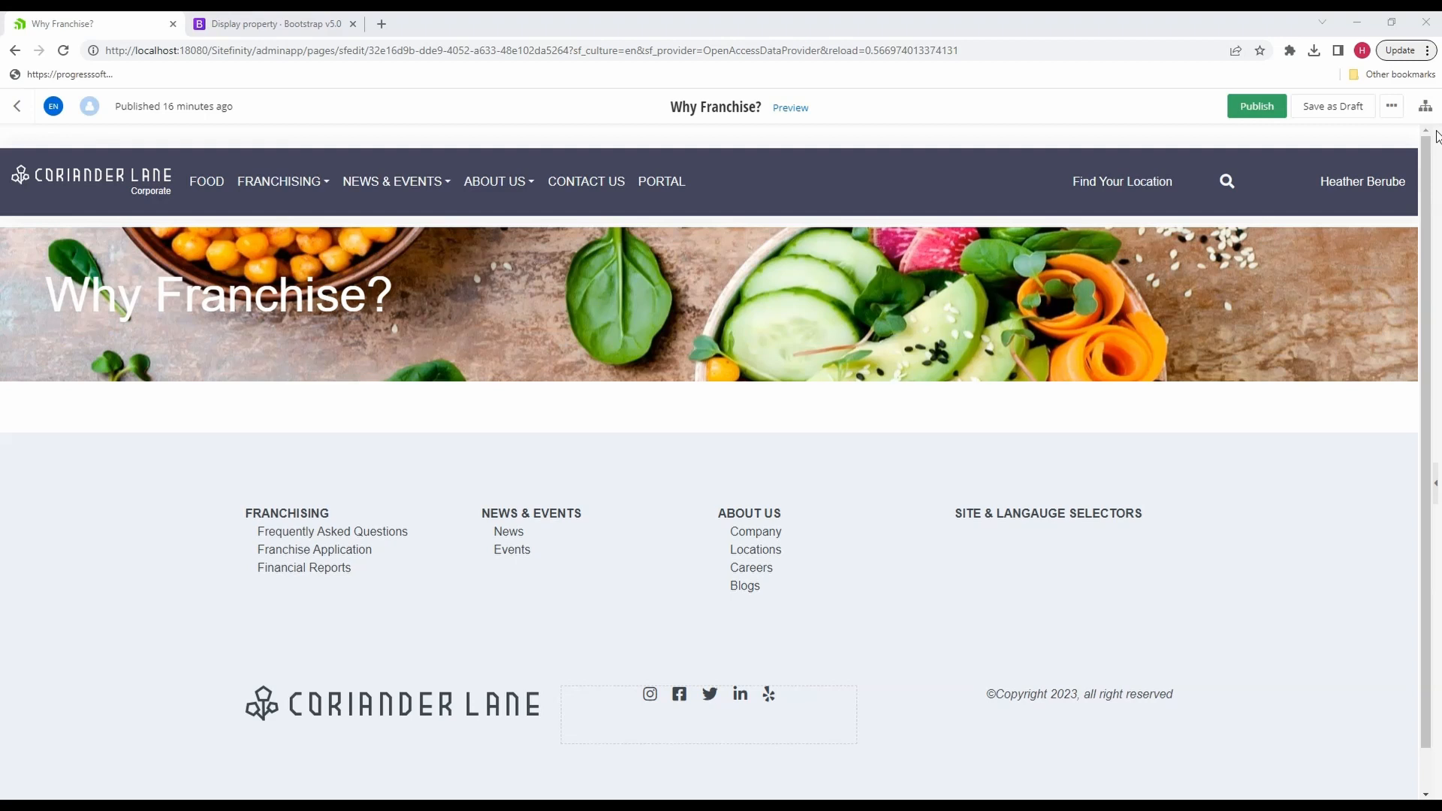
- Preview the Why Franchise? page for mobile at the 1024 width, then close the preview
click(1392, 106)
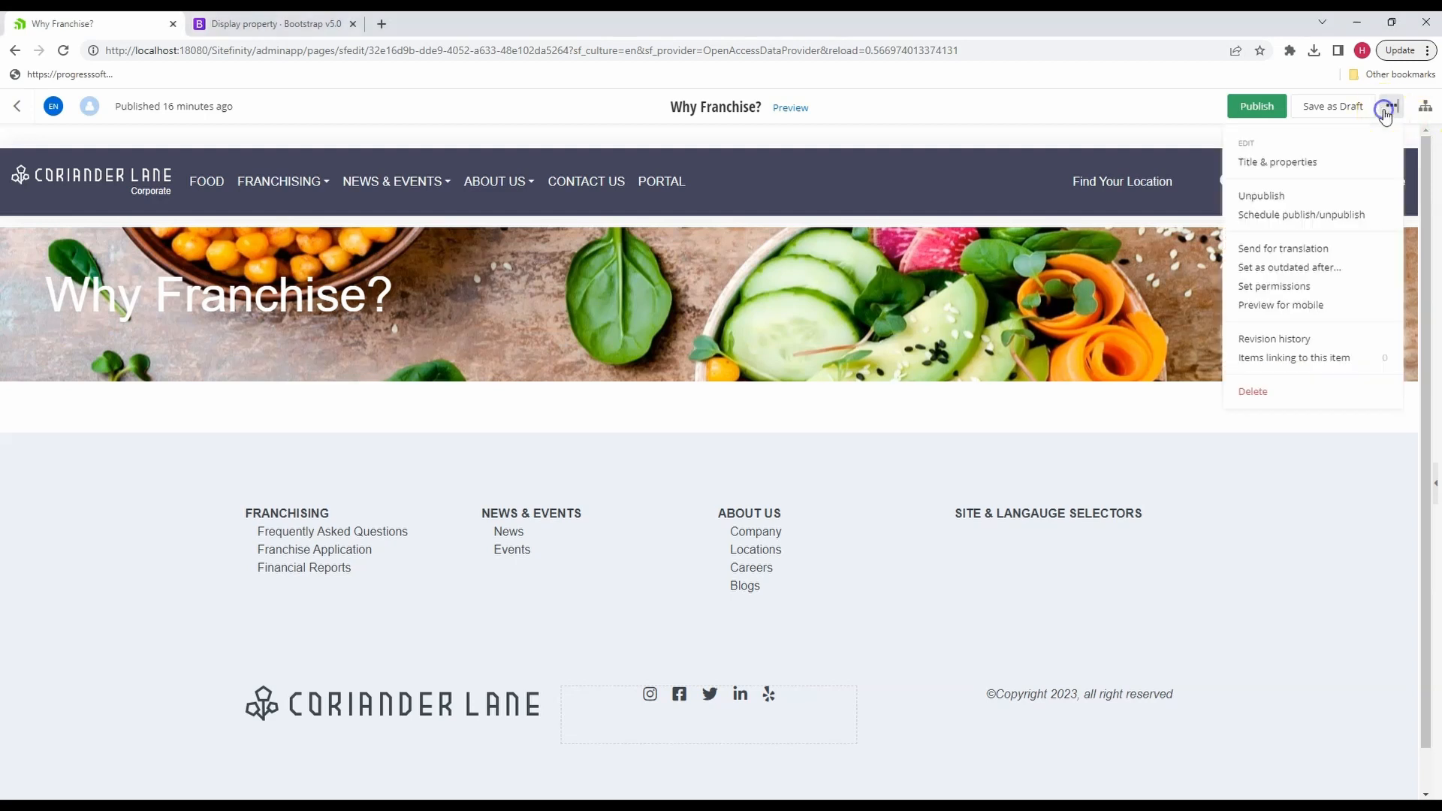
click(1319, 307)
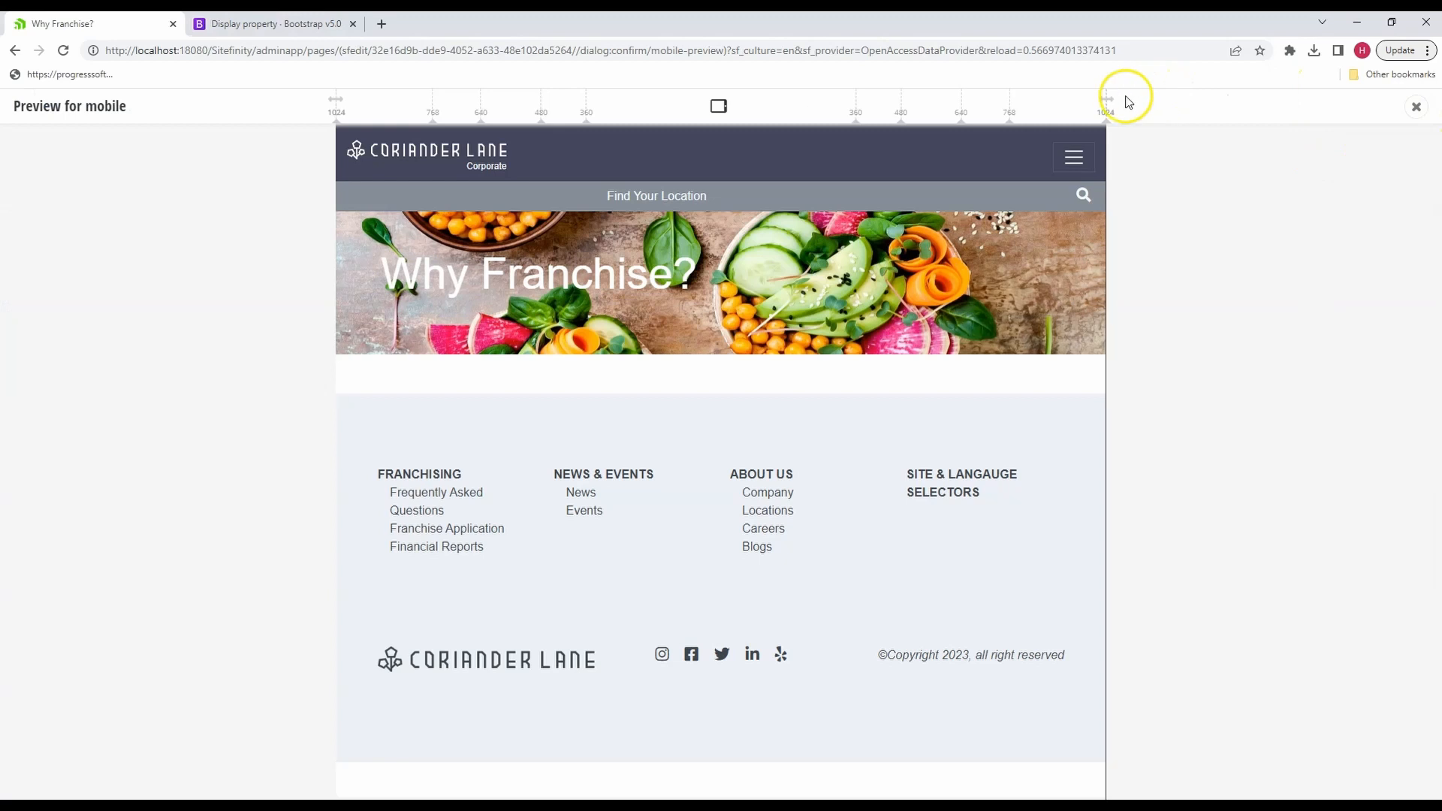
mouse_move(1107, 96)
mouse_down()
mouse_move(855, 109)
mouse_move(1110, 95)
mouse_up()
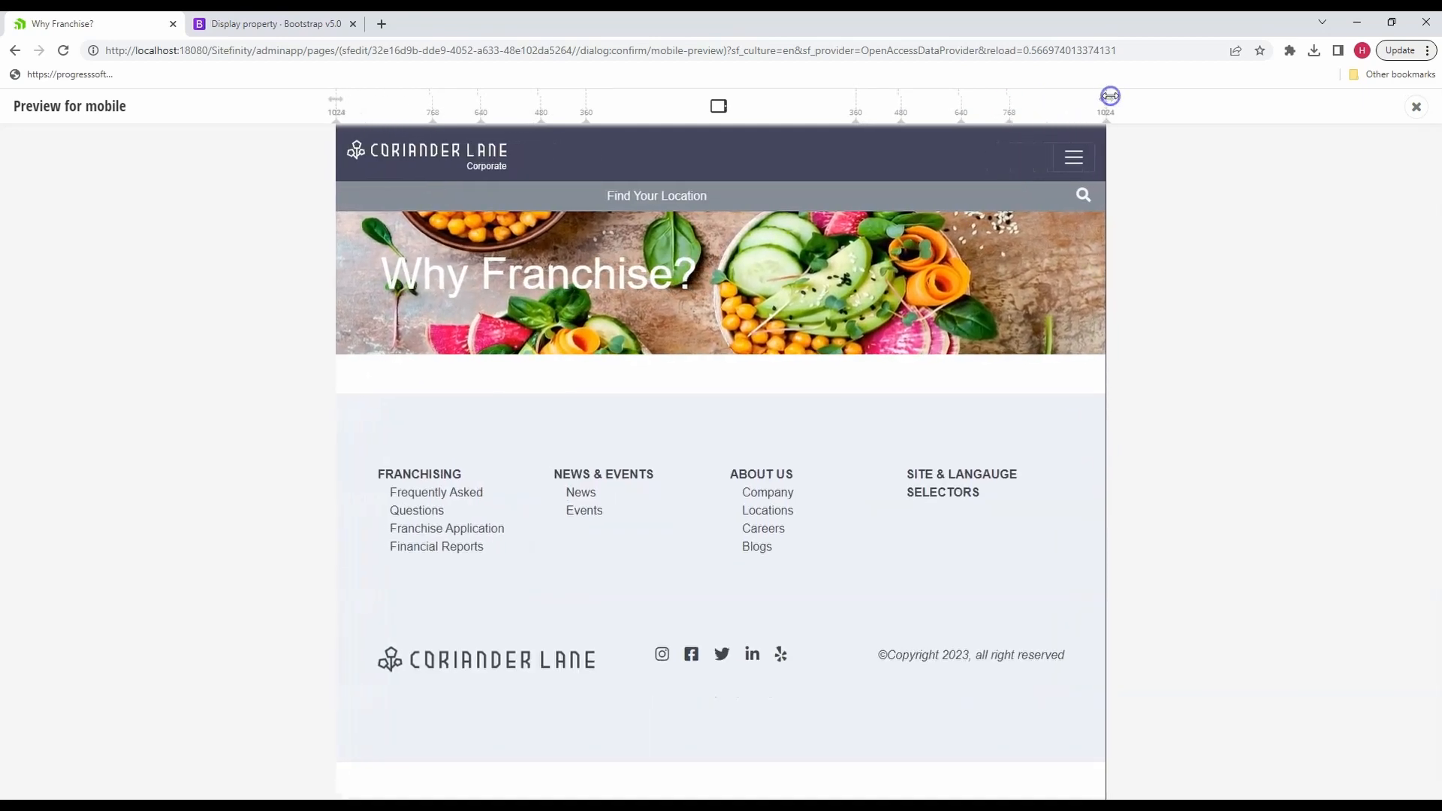
click(1417, 106)
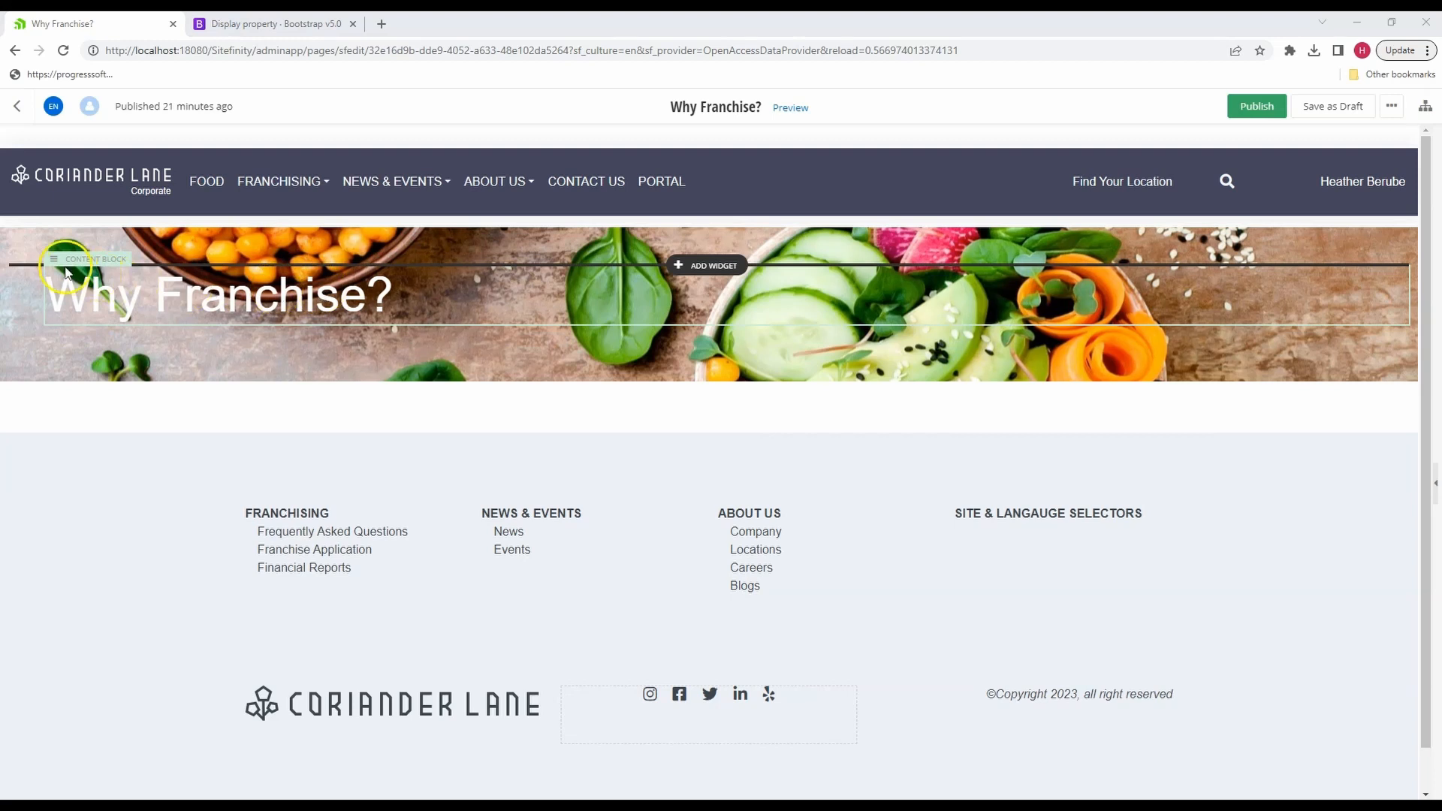
- Replace the banner content block's heading with "Enter Your Title Here..." and save the content block
click(53, 259)
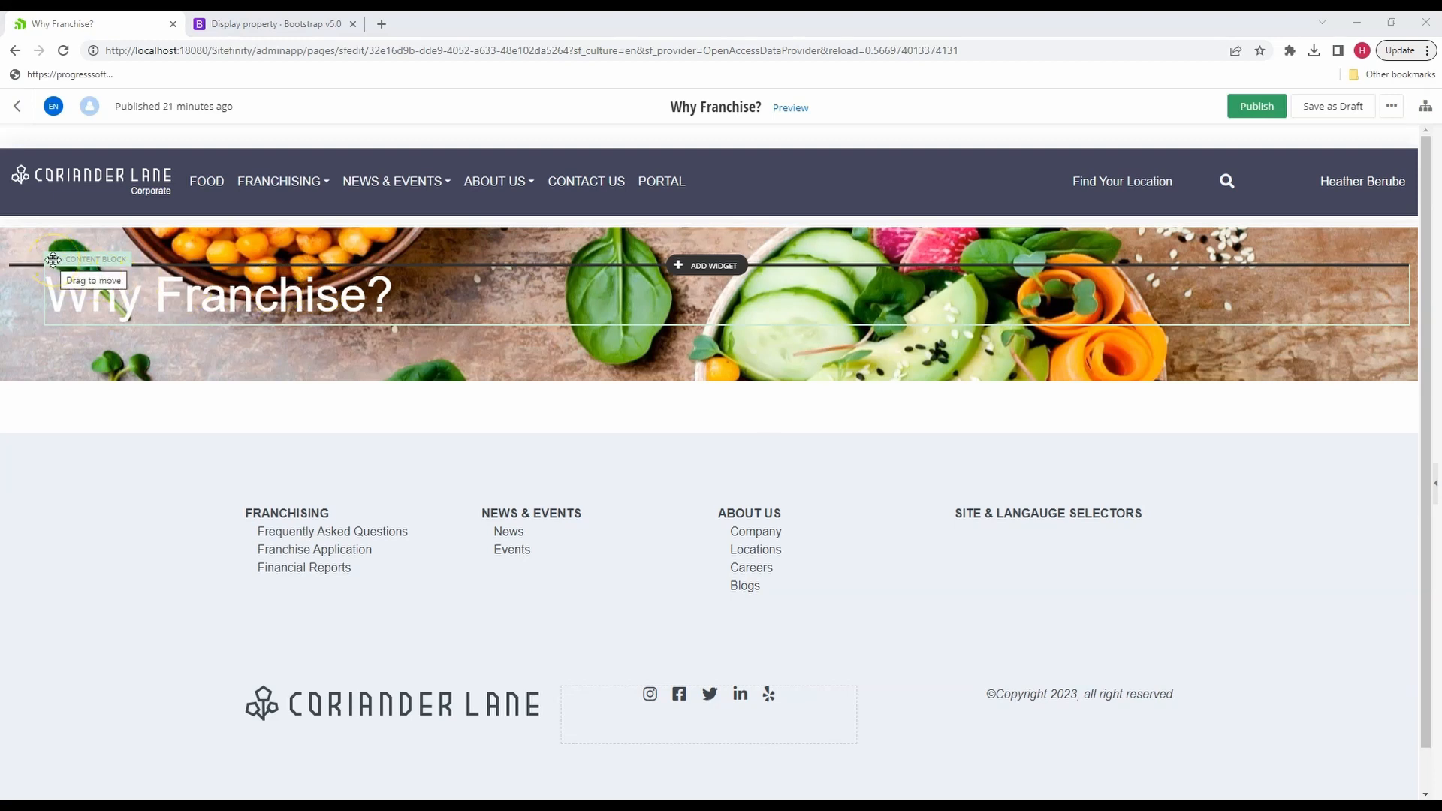
click(54, 260)
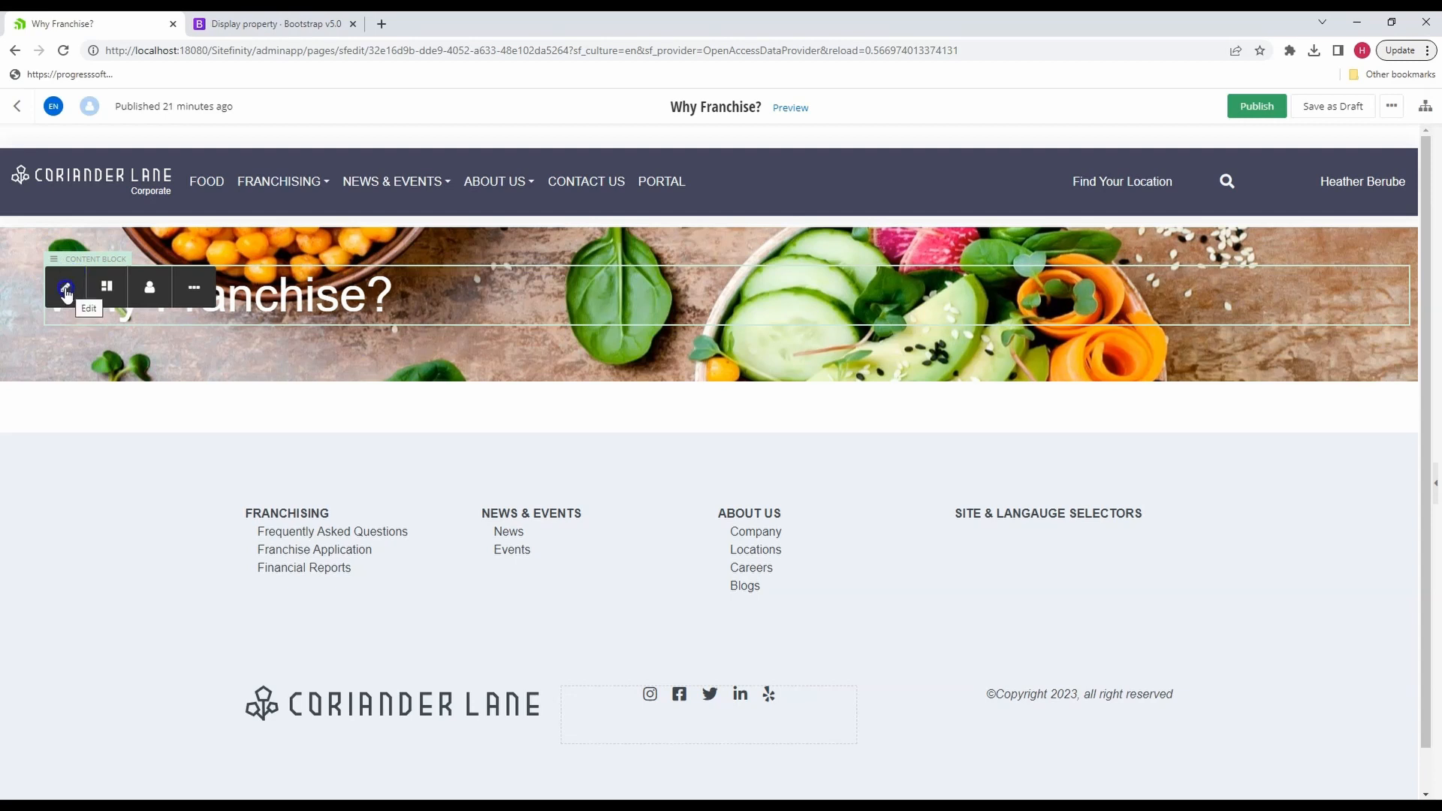
click(66, 293)
drag(612, 219, 377, 226)
text(Enter Your Title Here...)
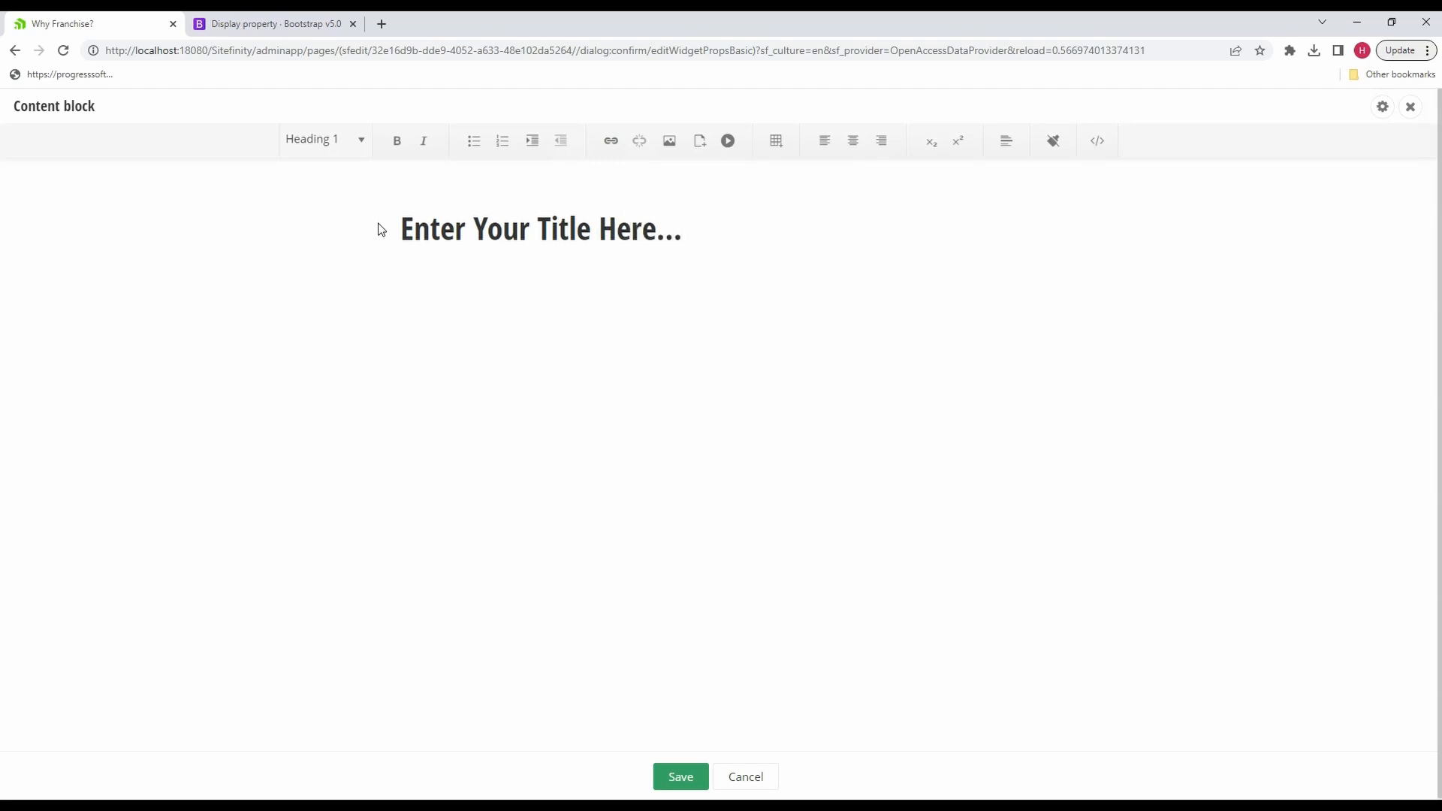
click(673, 774)
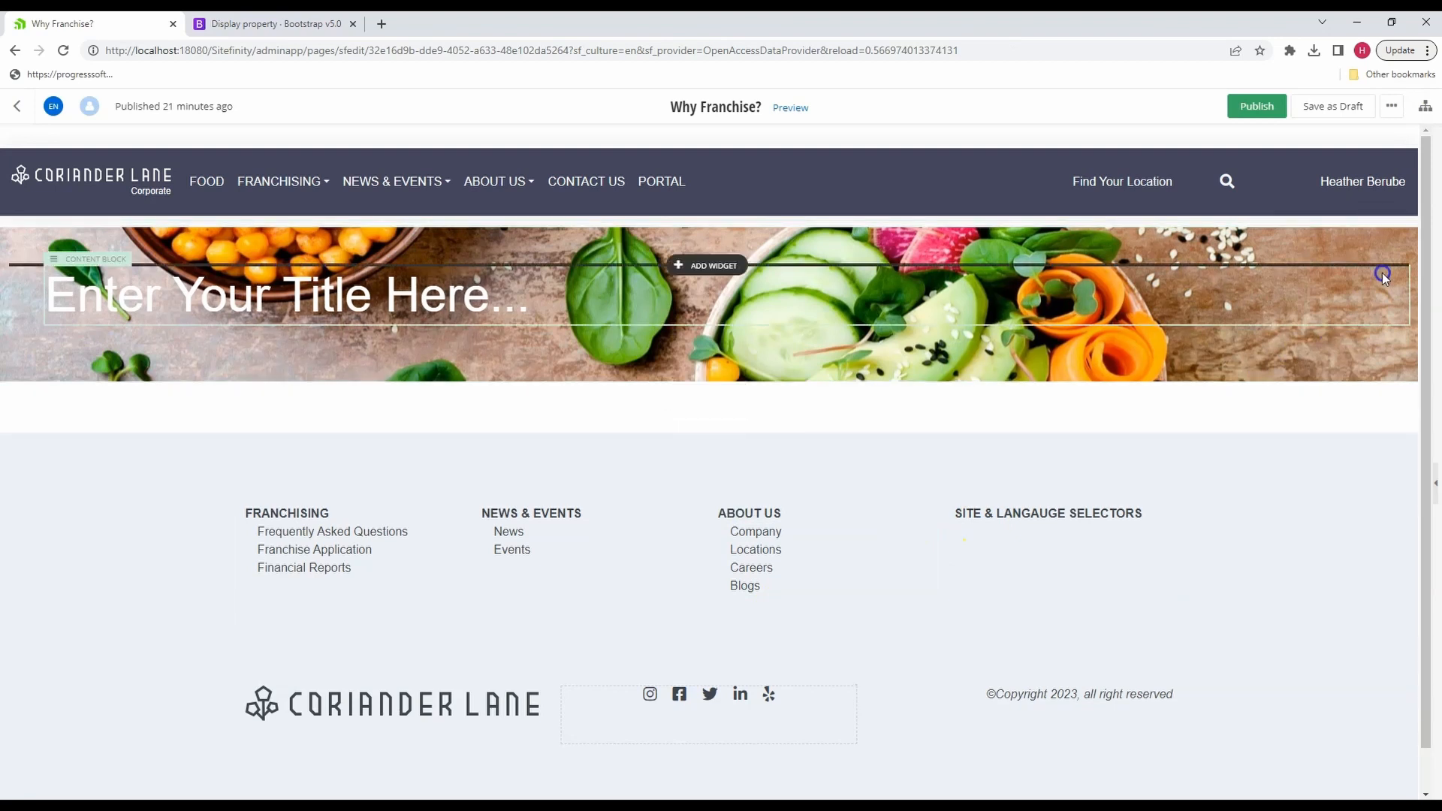
- Create a section preset titled "Page Title Section" from the banner section
click(1398, 222)
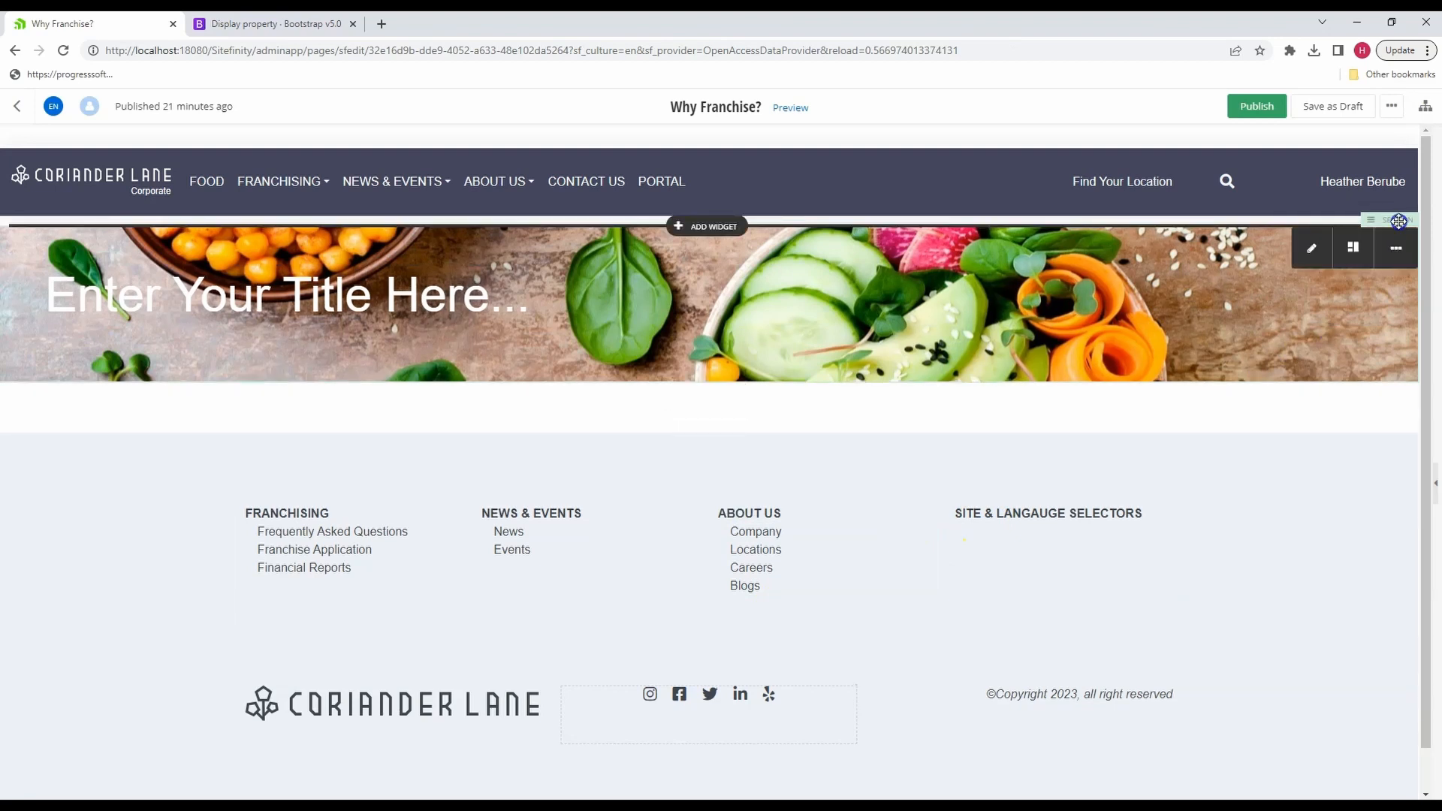
click(1396, 250)
click(1381, 344)
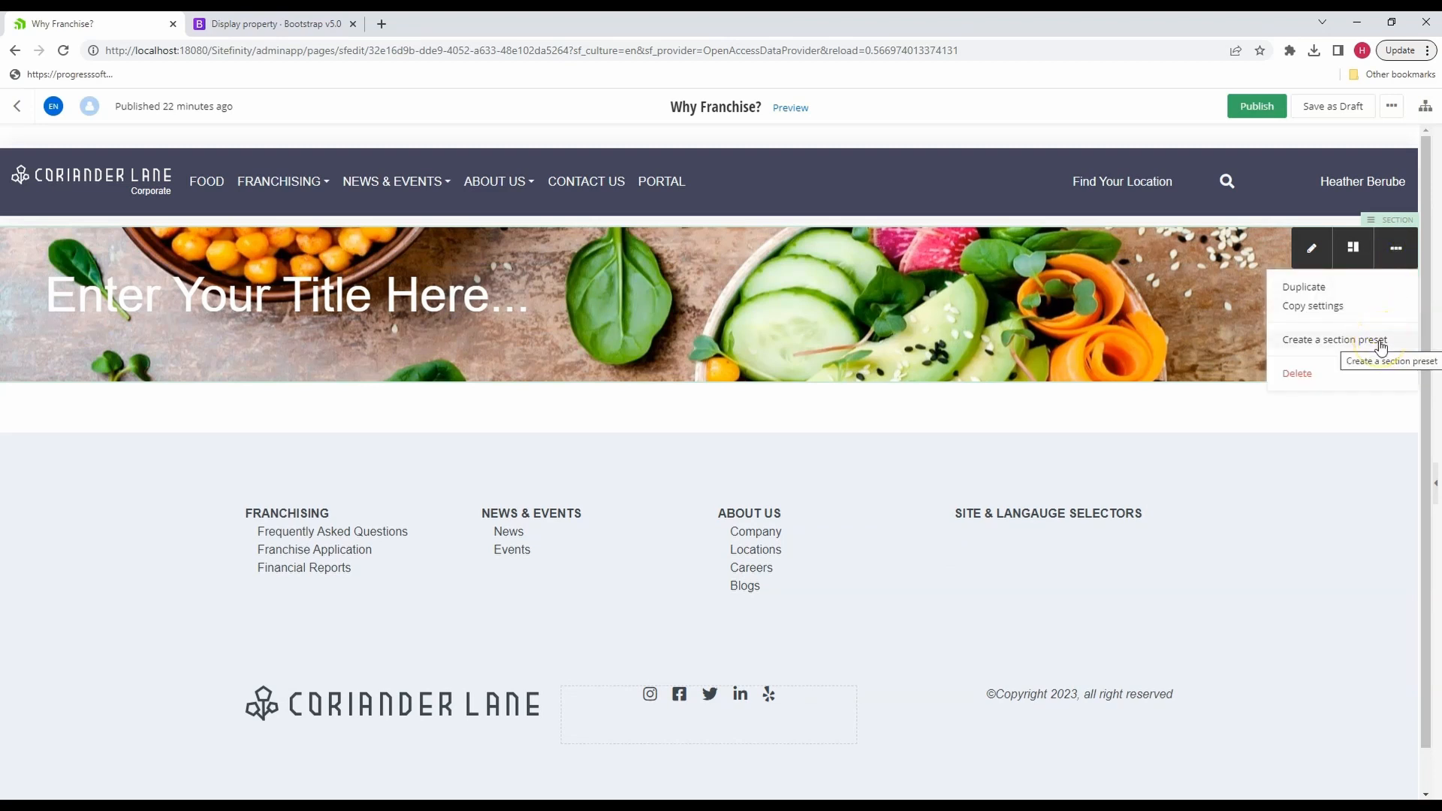
click(1381, 343)
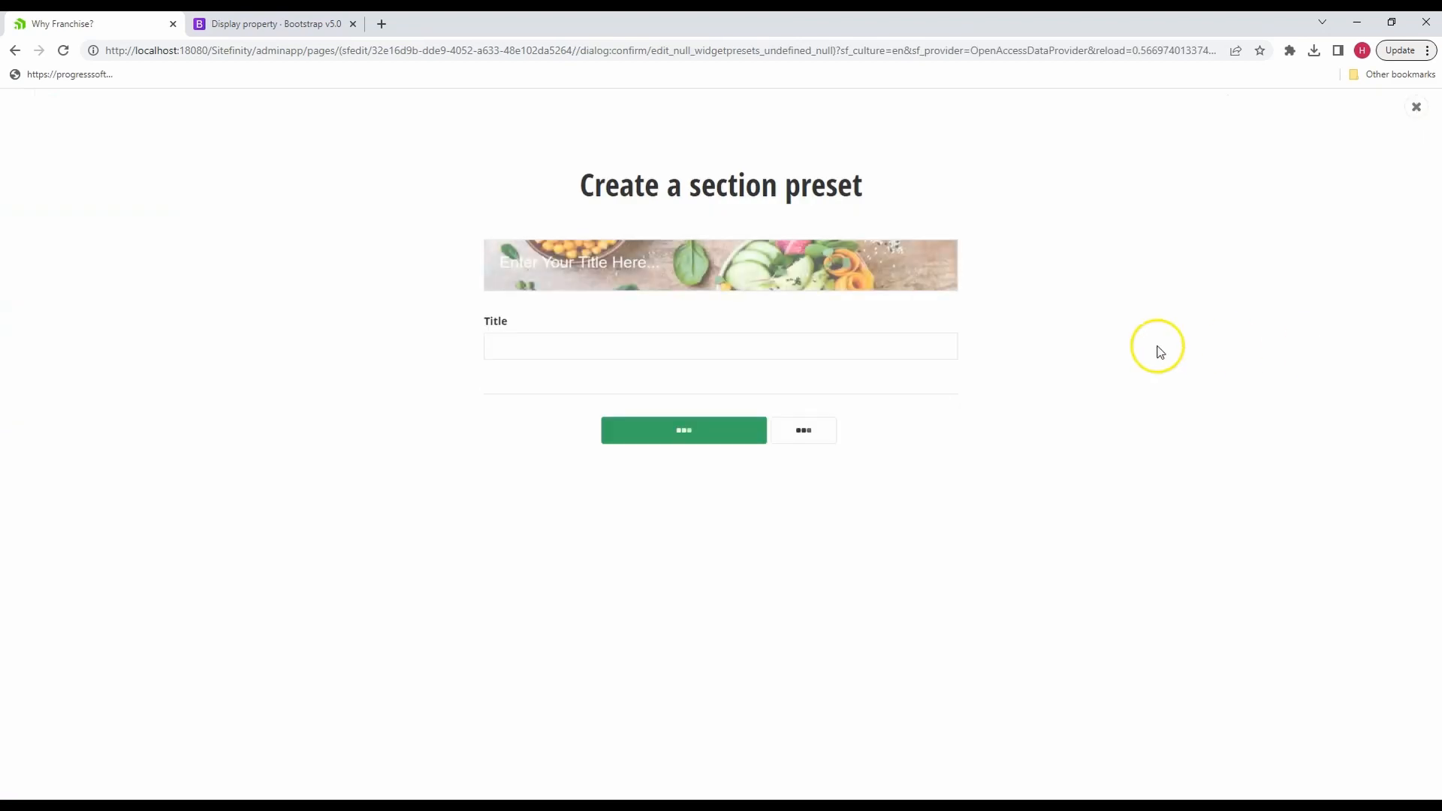
click(622, 344)
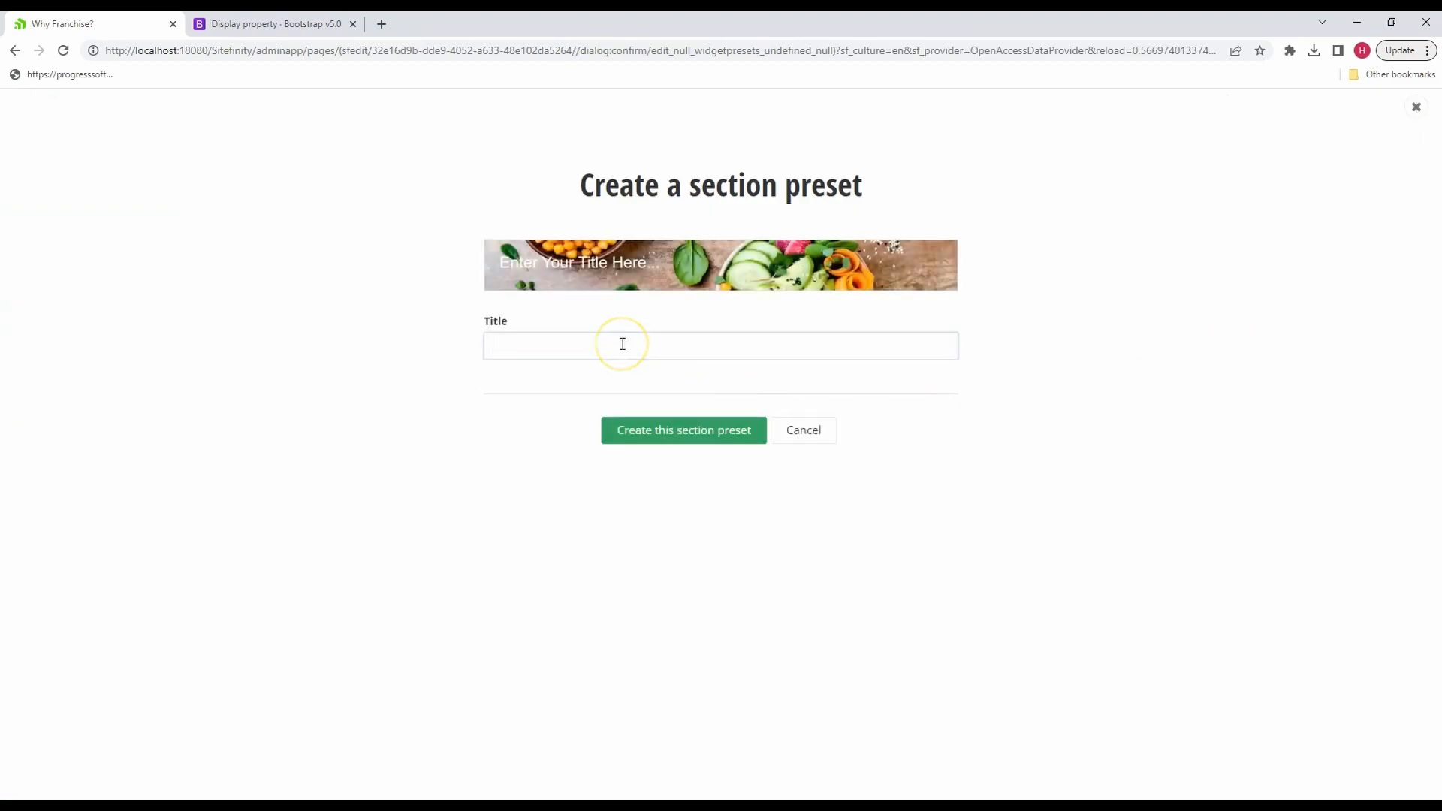
text(Page Title Section)
click(671, 435)
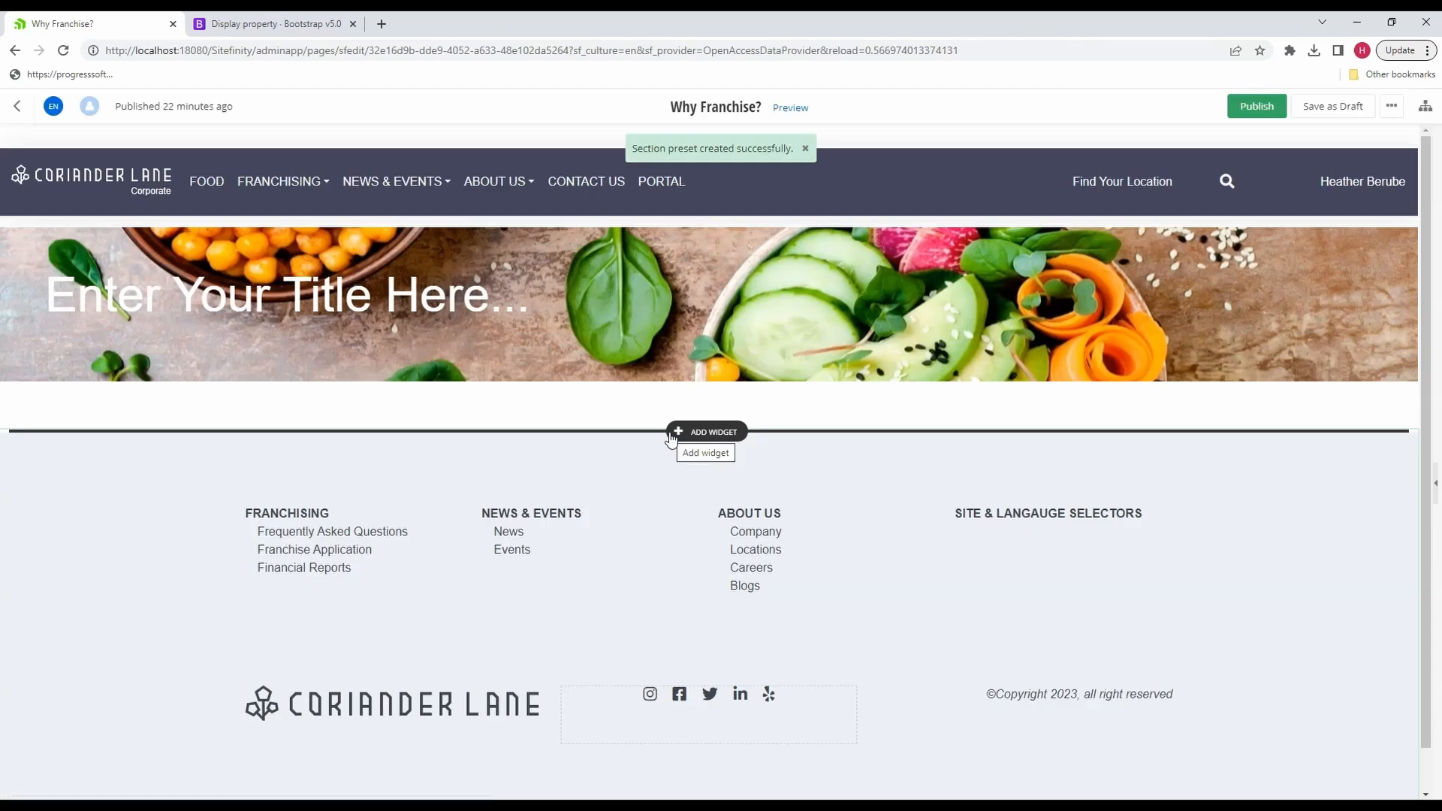
- Change the banner heading to "Why Franchise?", save the content block and publish the page
click(671, 434)
click(670, 430)
click(333, 300)
click(66, 289)
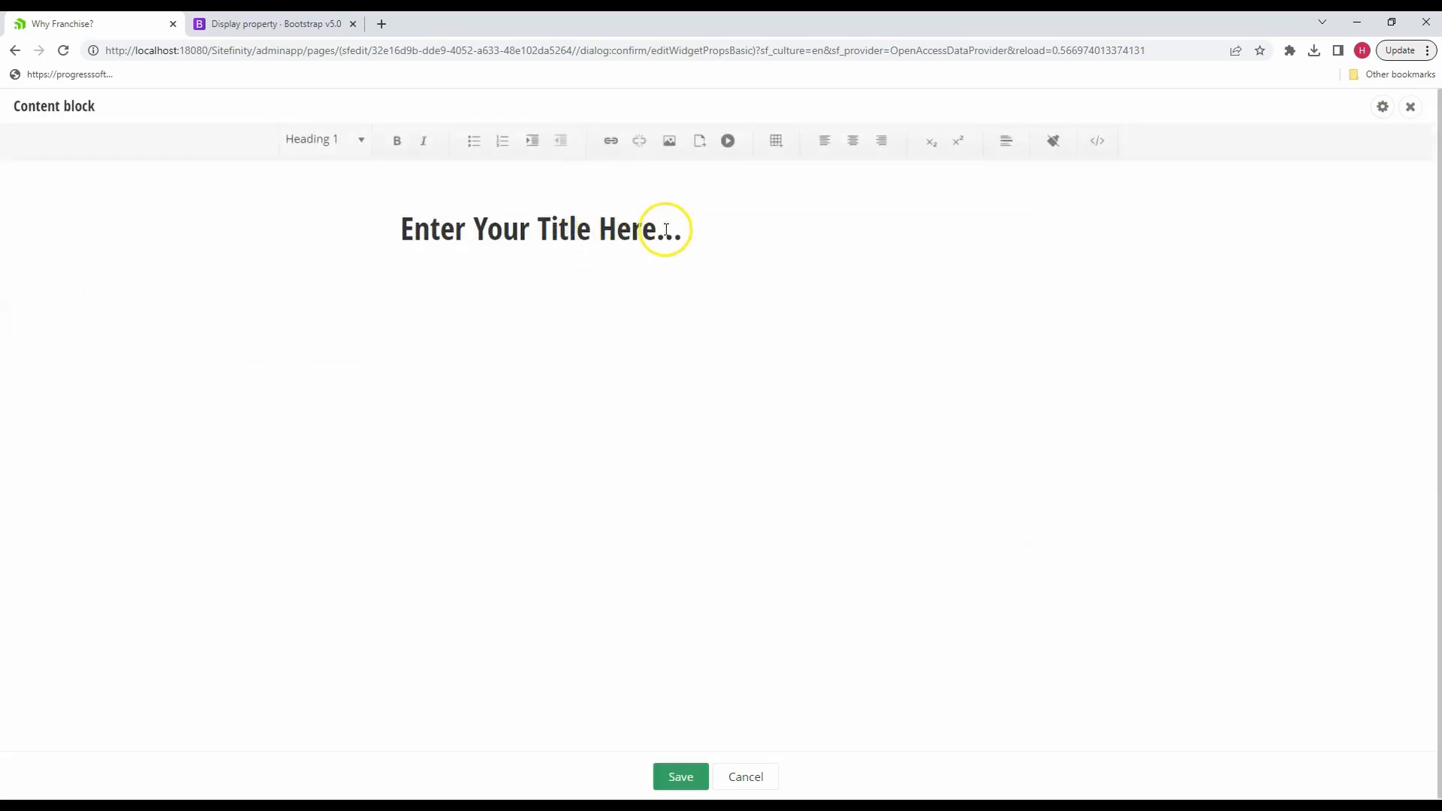
drag(692, 228, 363, 218)
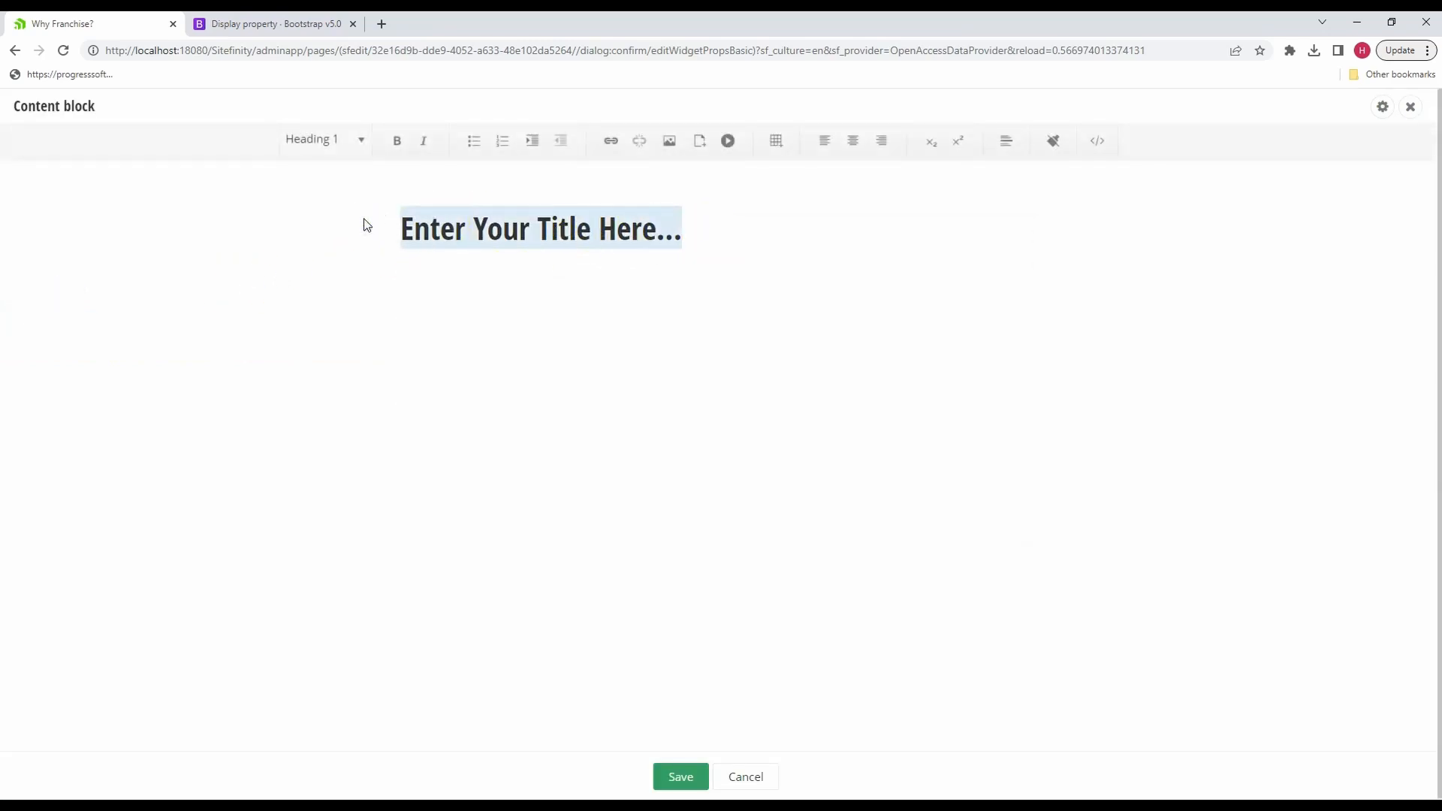
text(Why Franchise?)
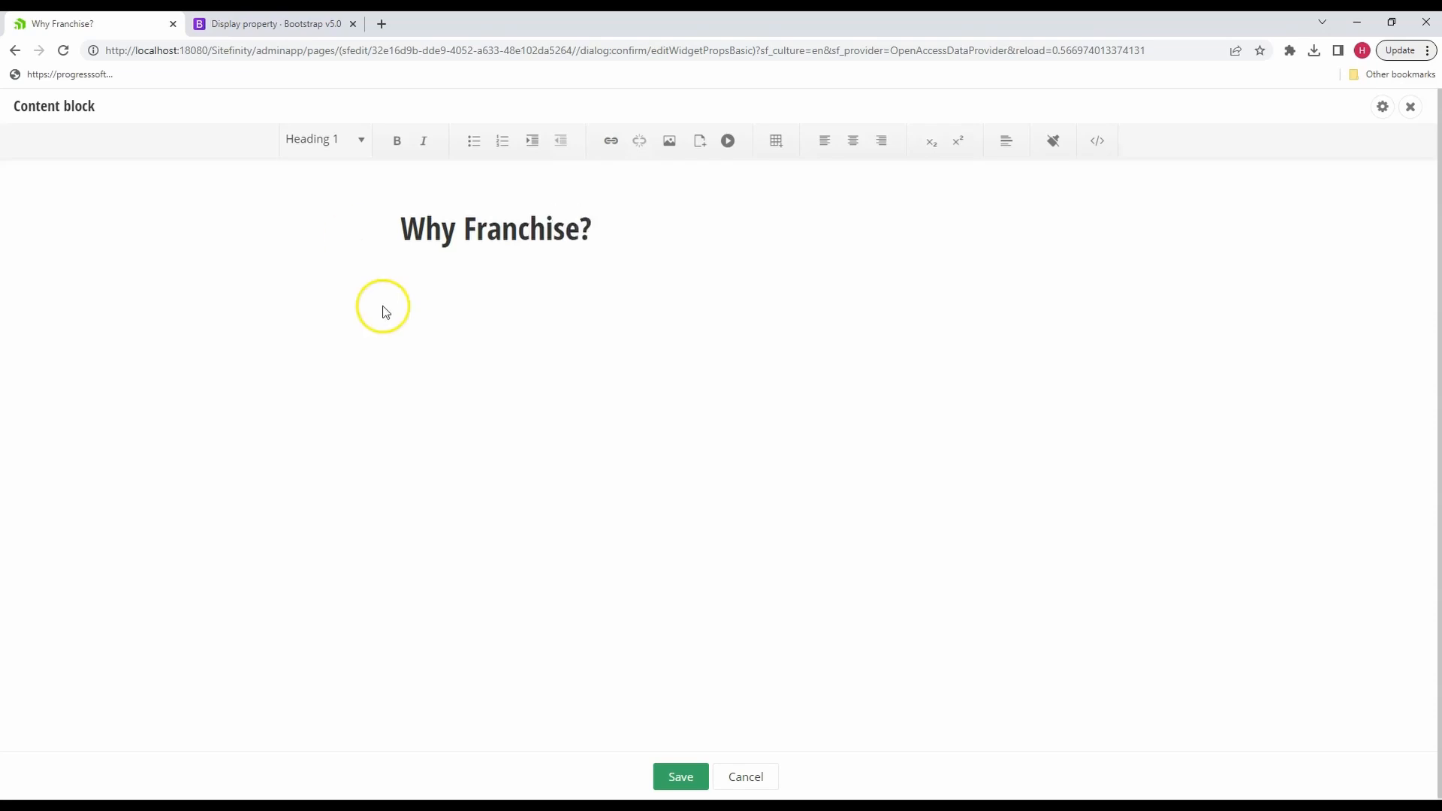
click(681, 780)
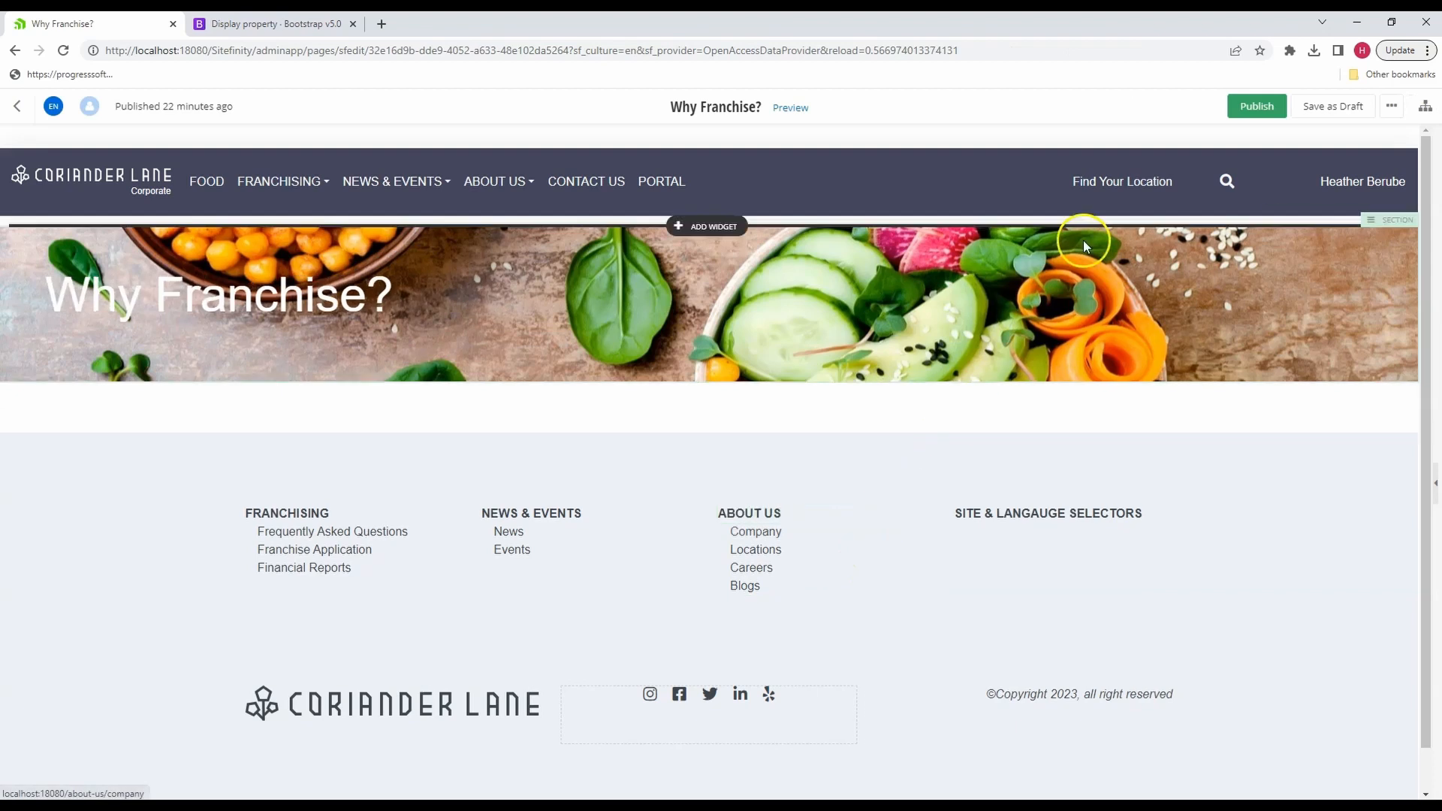
click(1251, 106)
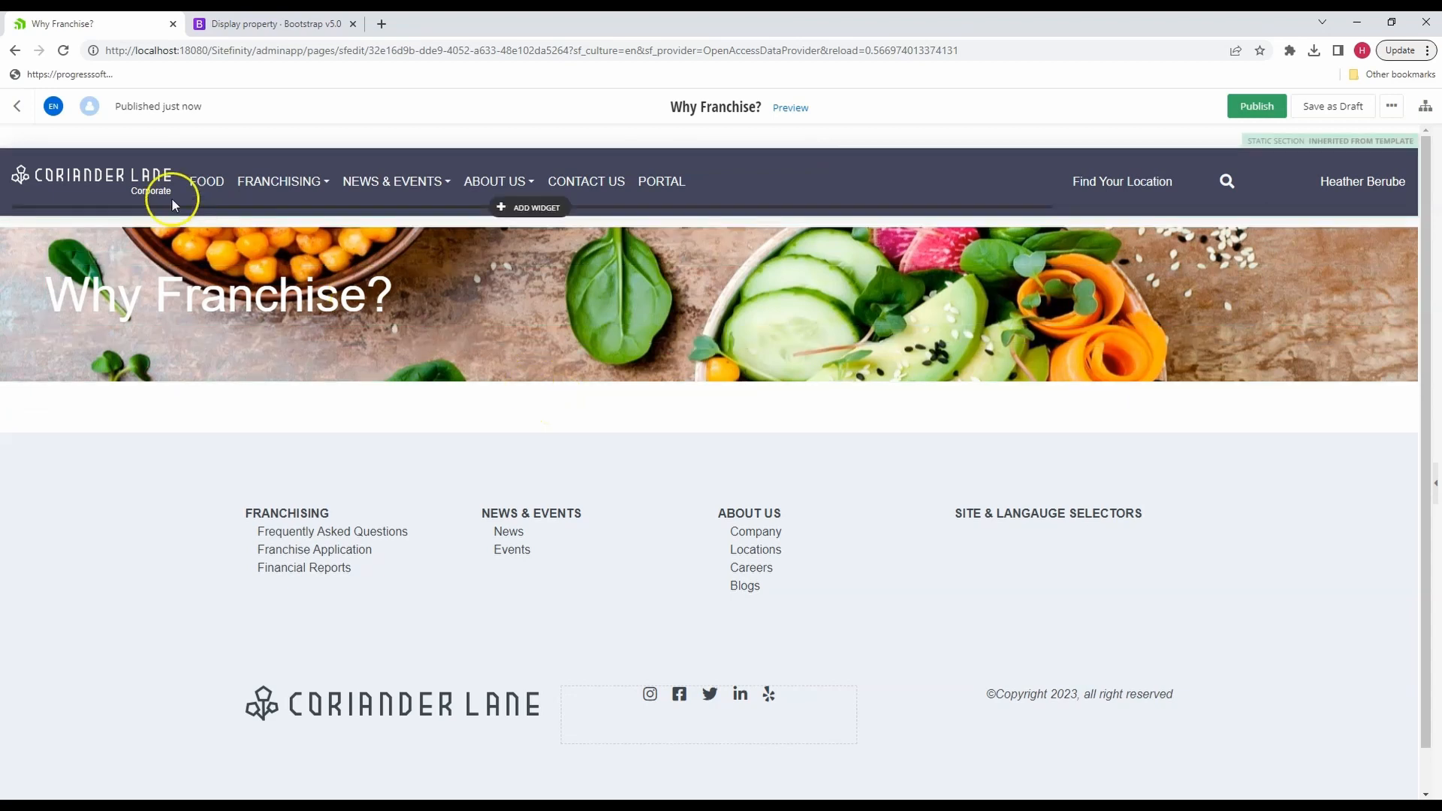
- Return to the pages list and create a top-level page named "Franchise Packages" with the Core Corporate Base template
click(20, 110)
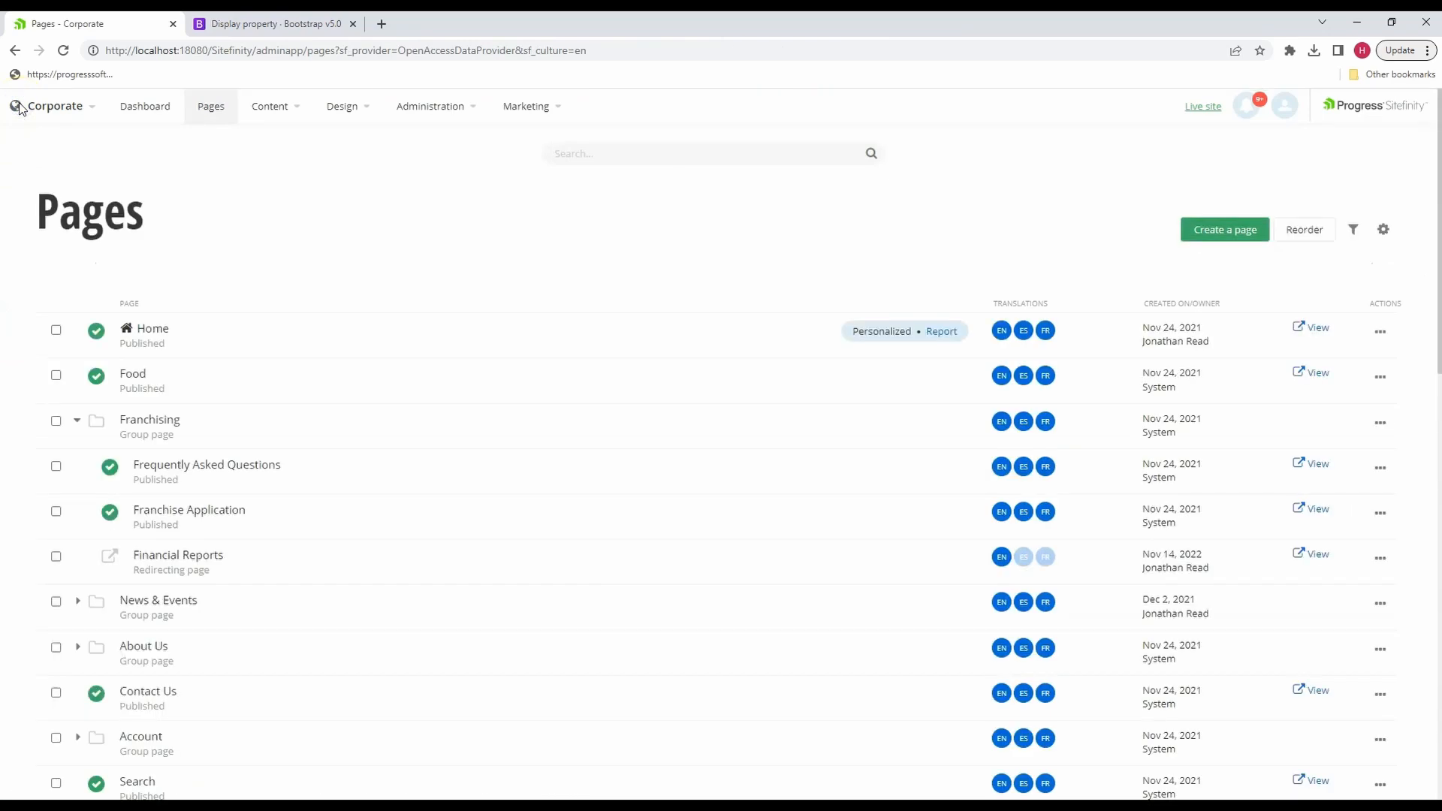
click(1223, 236)
click(1223, 236)
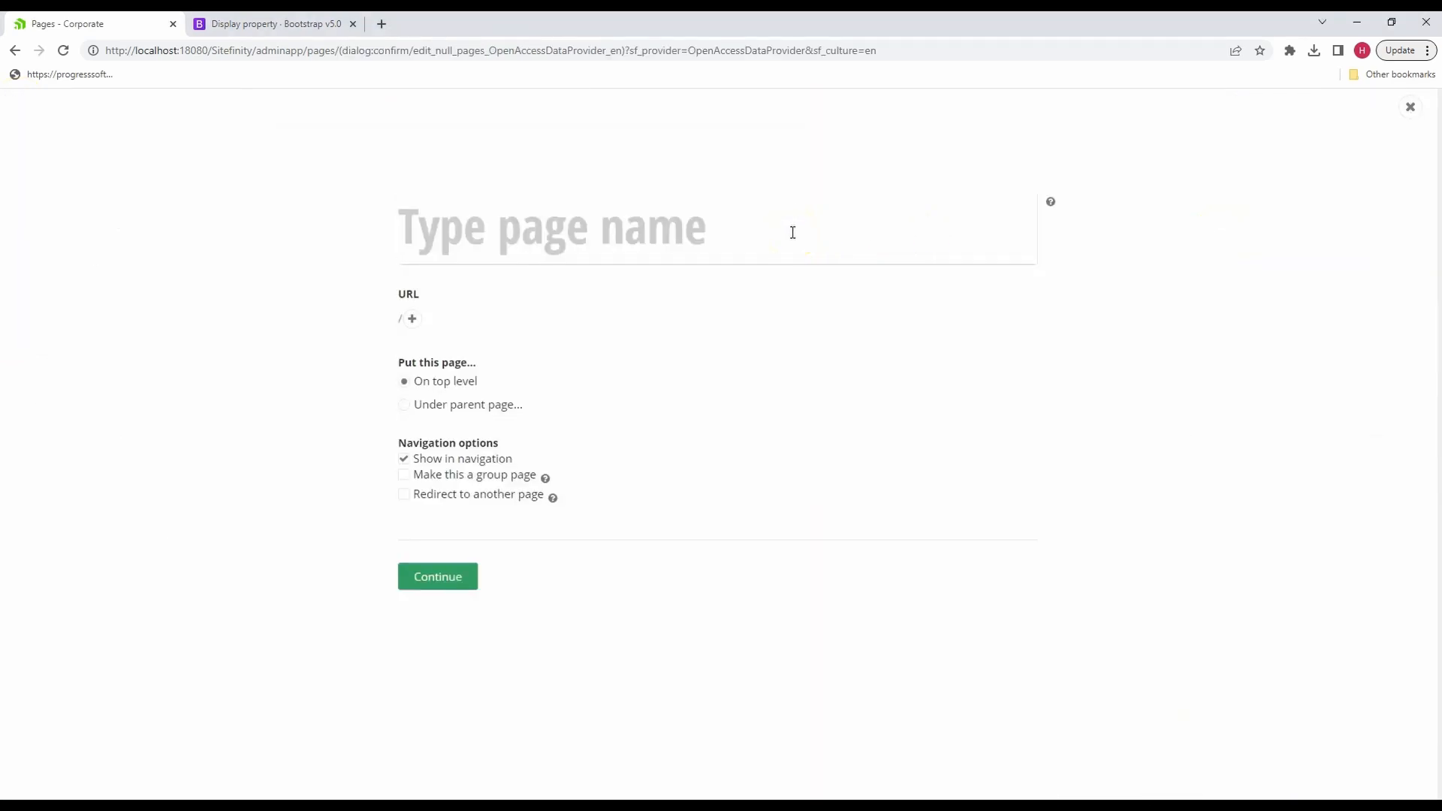
text(Franchis)
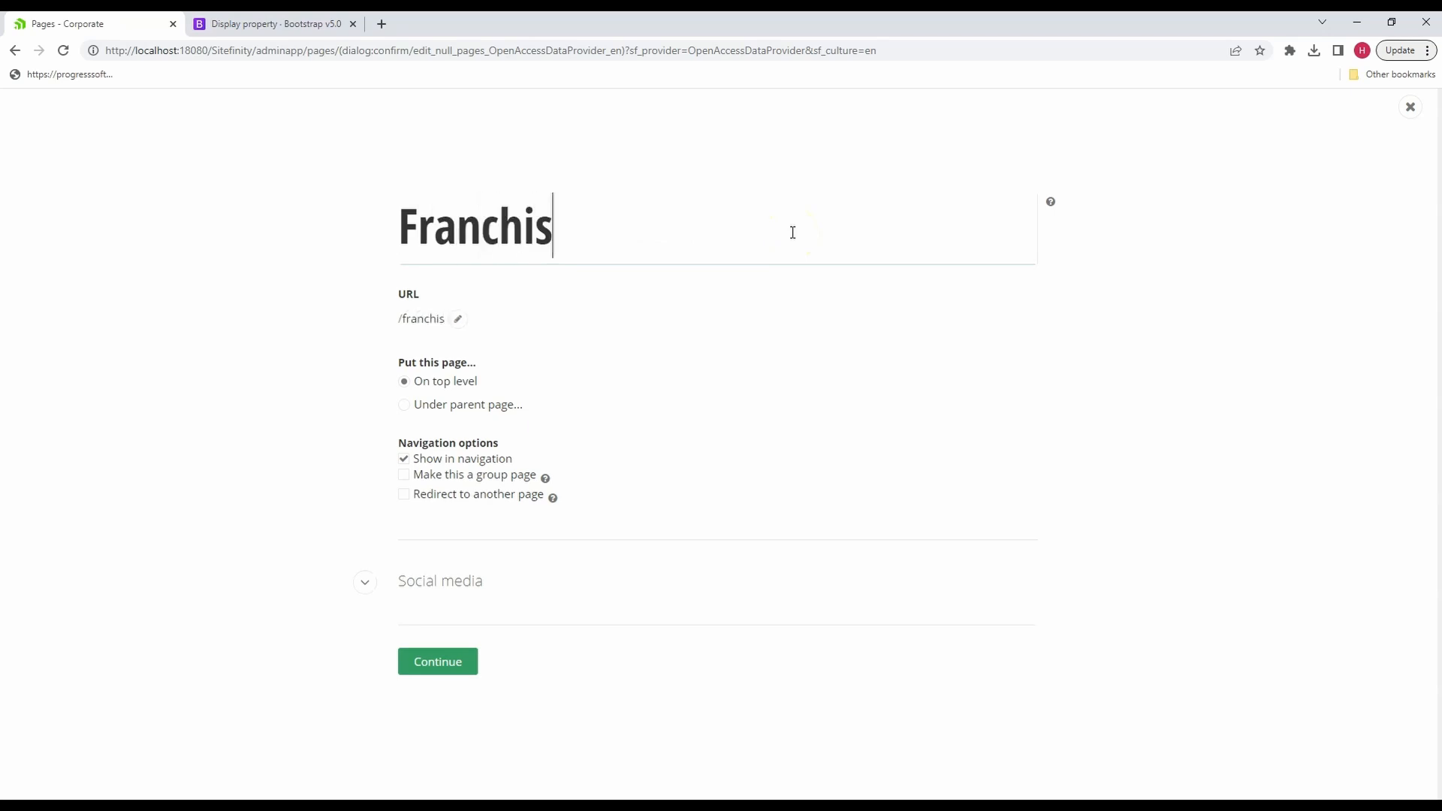
text(e Packages)
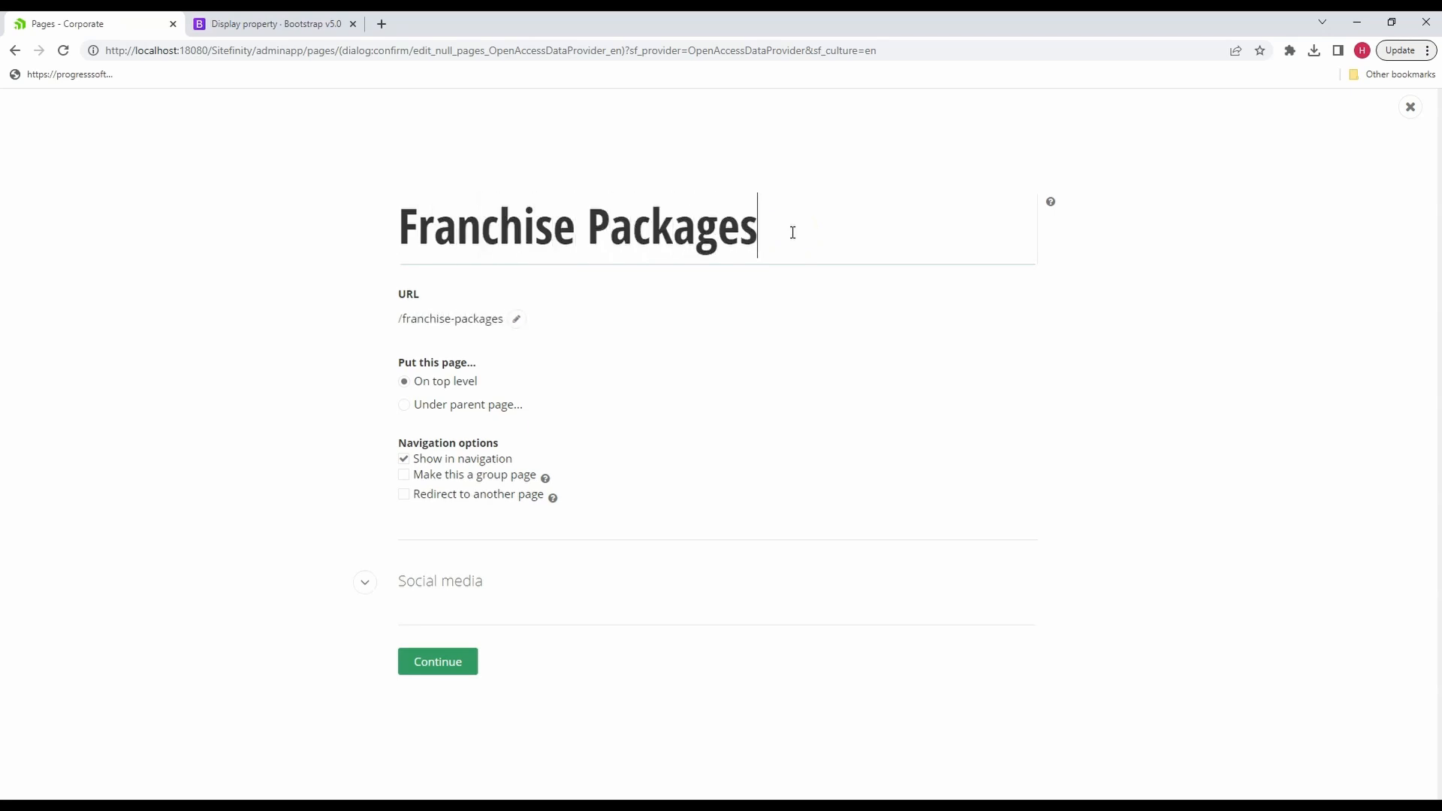
click(457, 666)
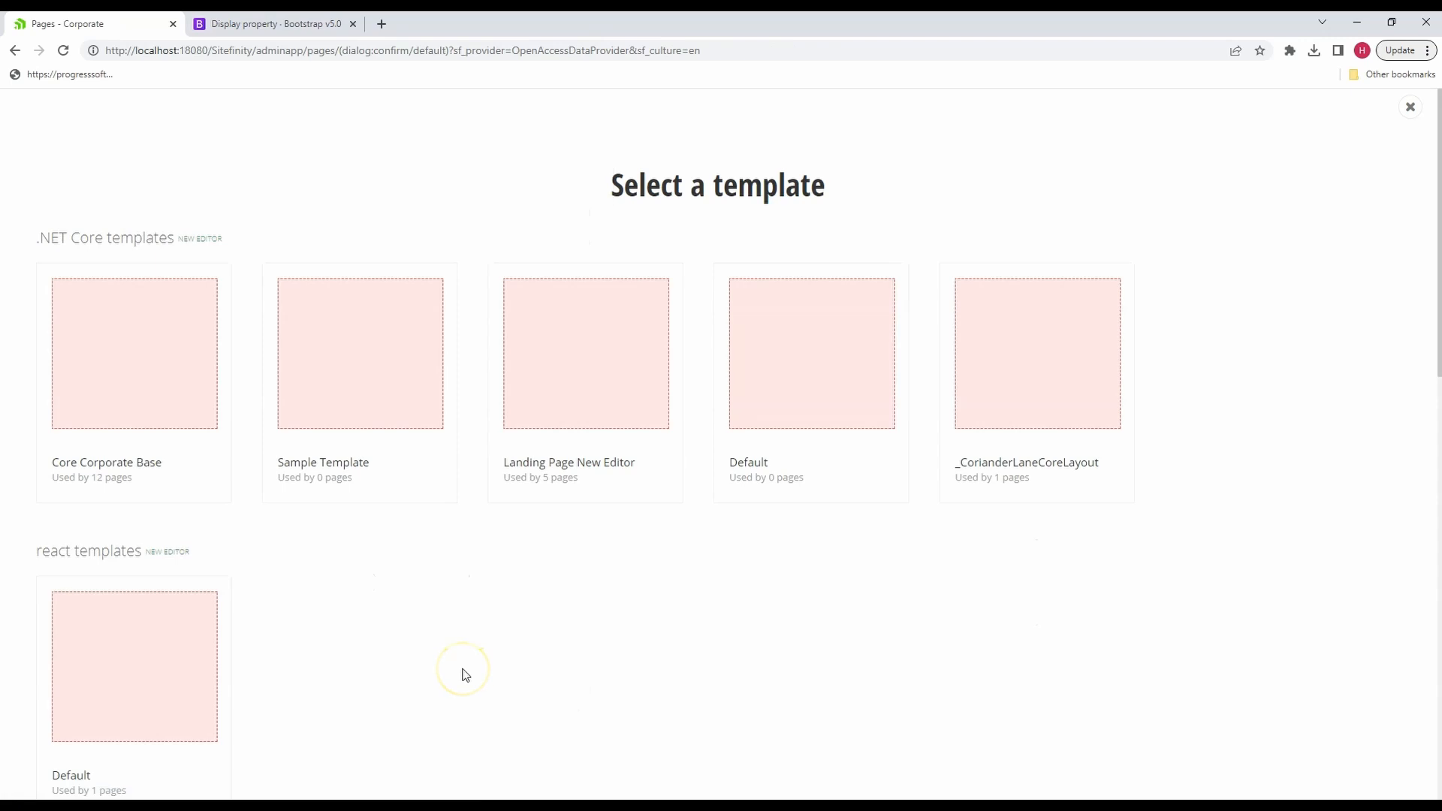
mouse_move(167, 321)
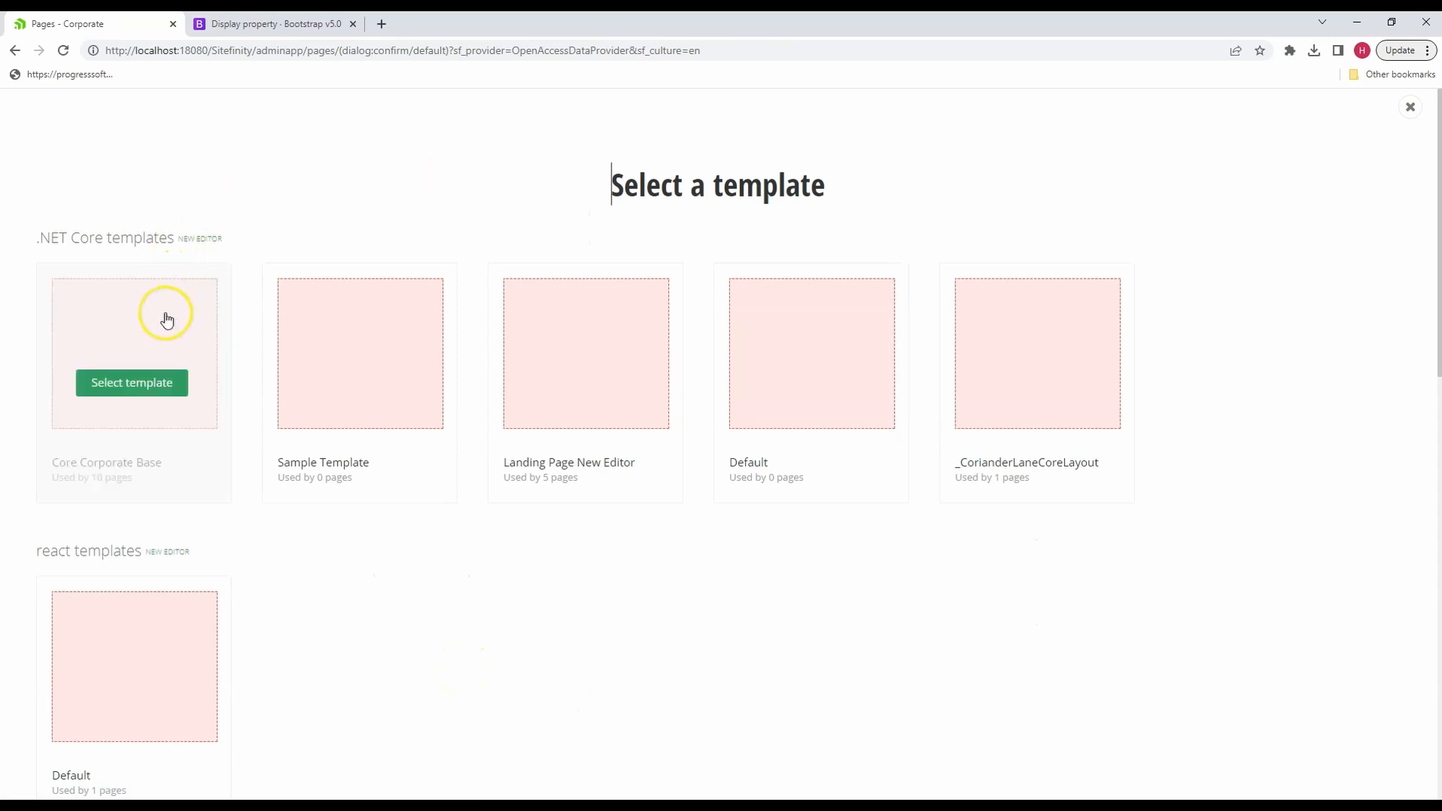
click(166, 316)
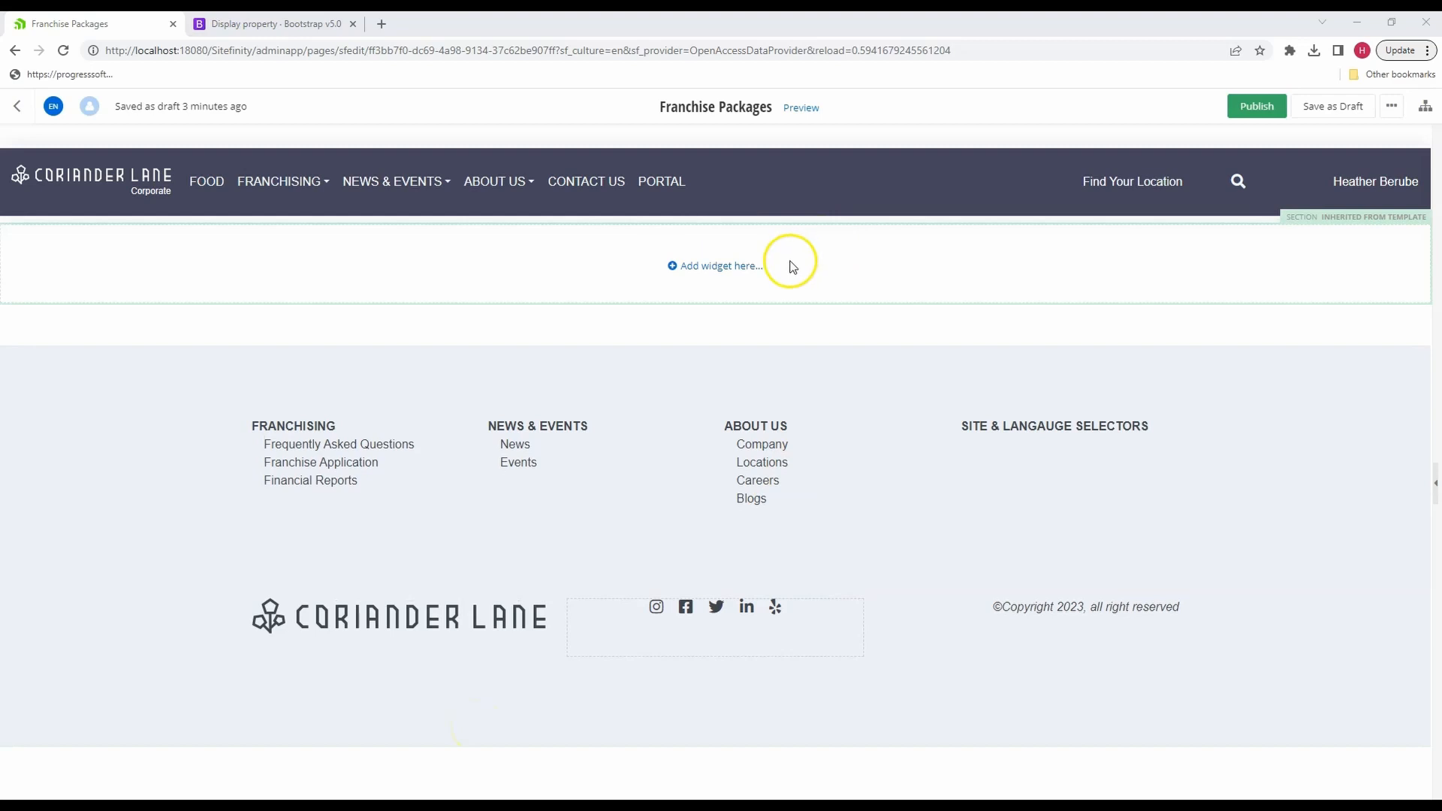
- Add the title banner section preset to the empty section of the Franchise Packages page
click(740, 267)
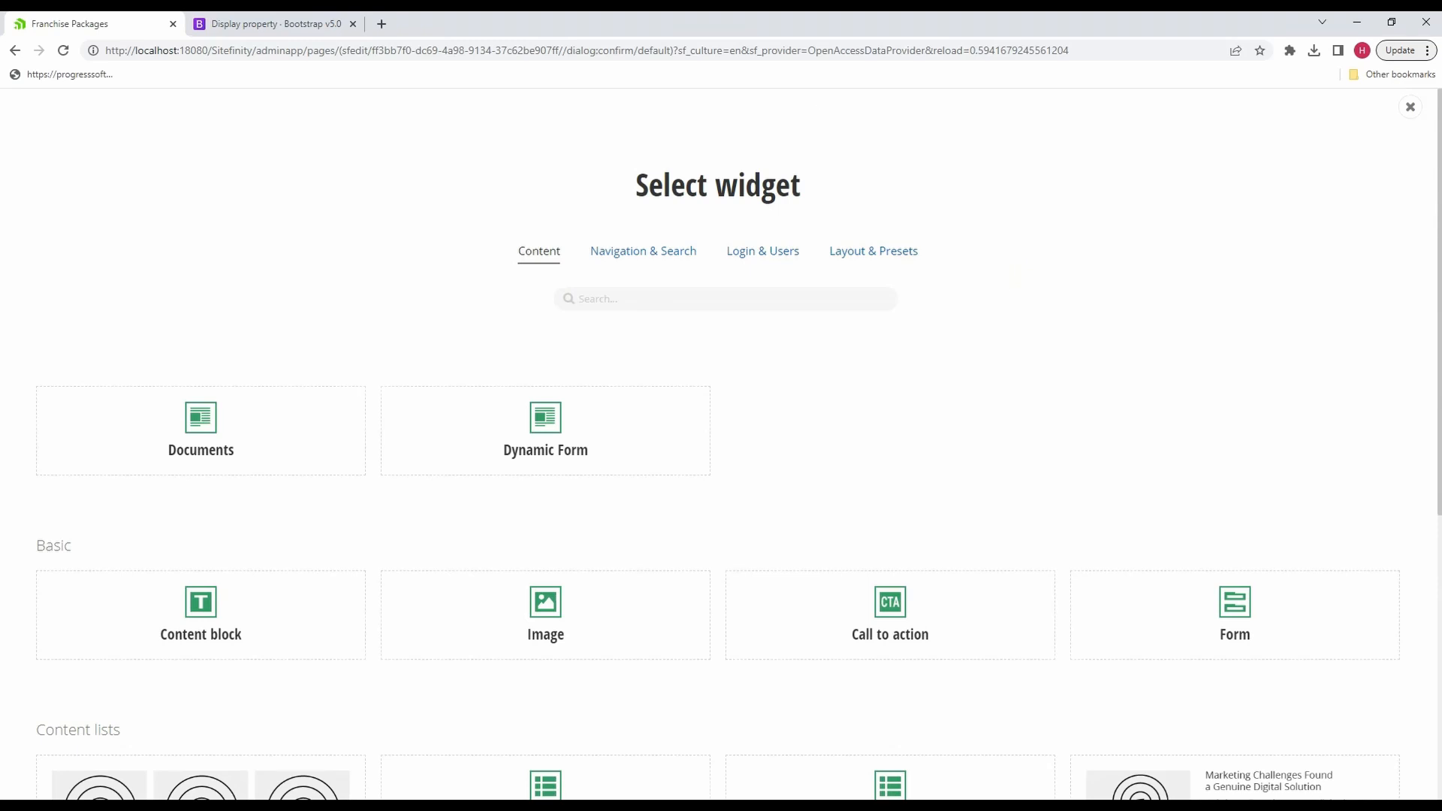
click(905, 255)
scroll(916, 261, down, 2)
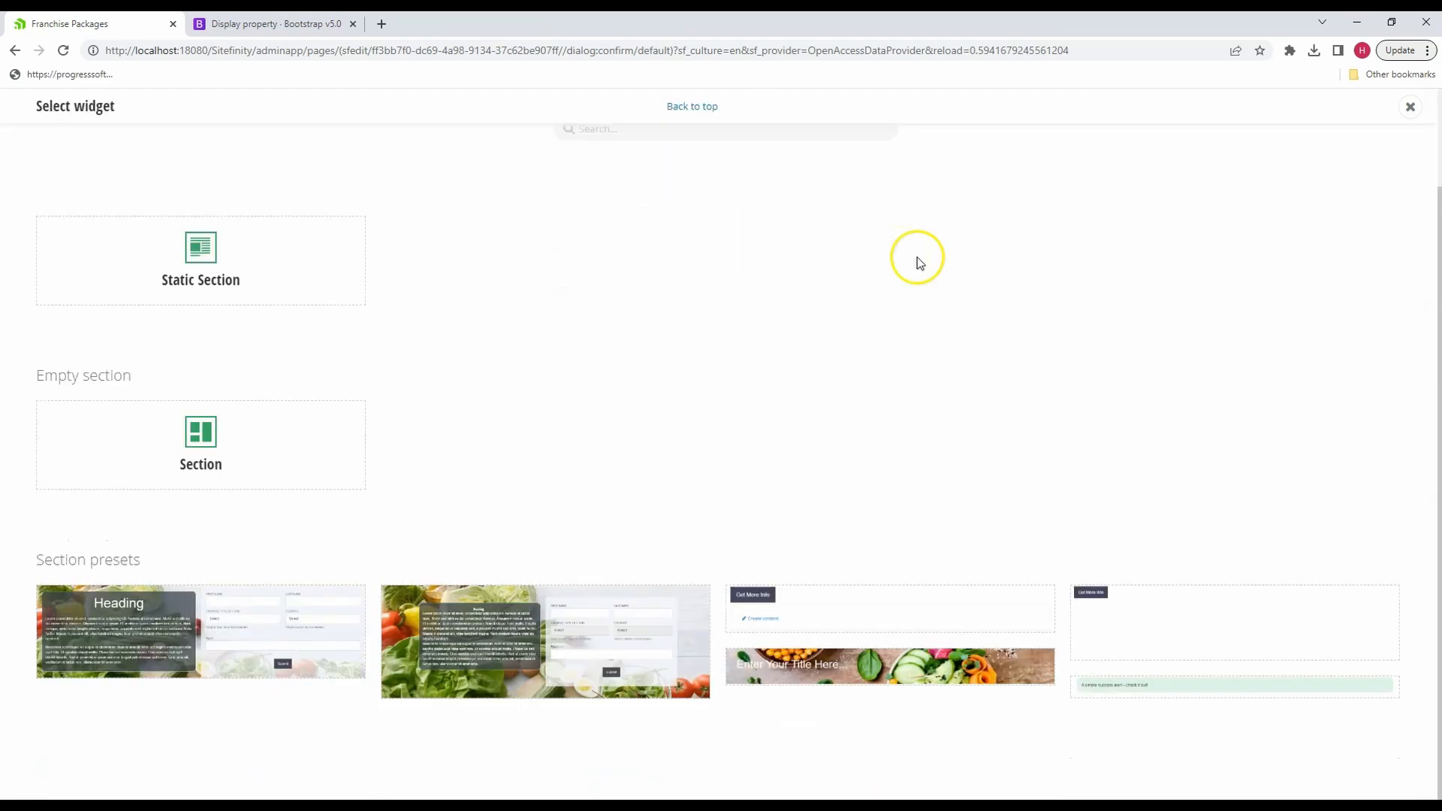
click(818, 678)
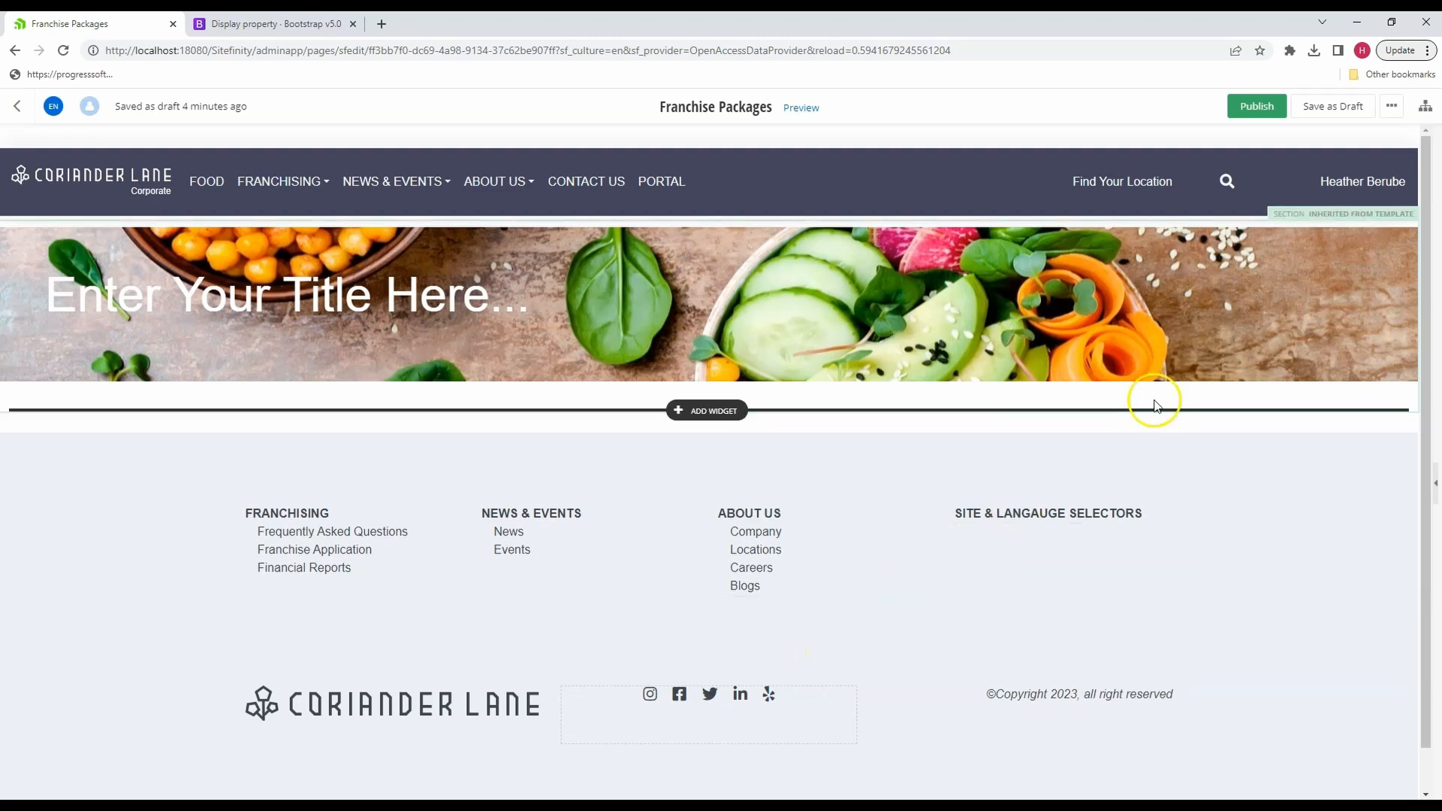
- Replace the banner section's background with the Board image from the Sitefinity libraries and choose how the image fits
click(1368, 228)
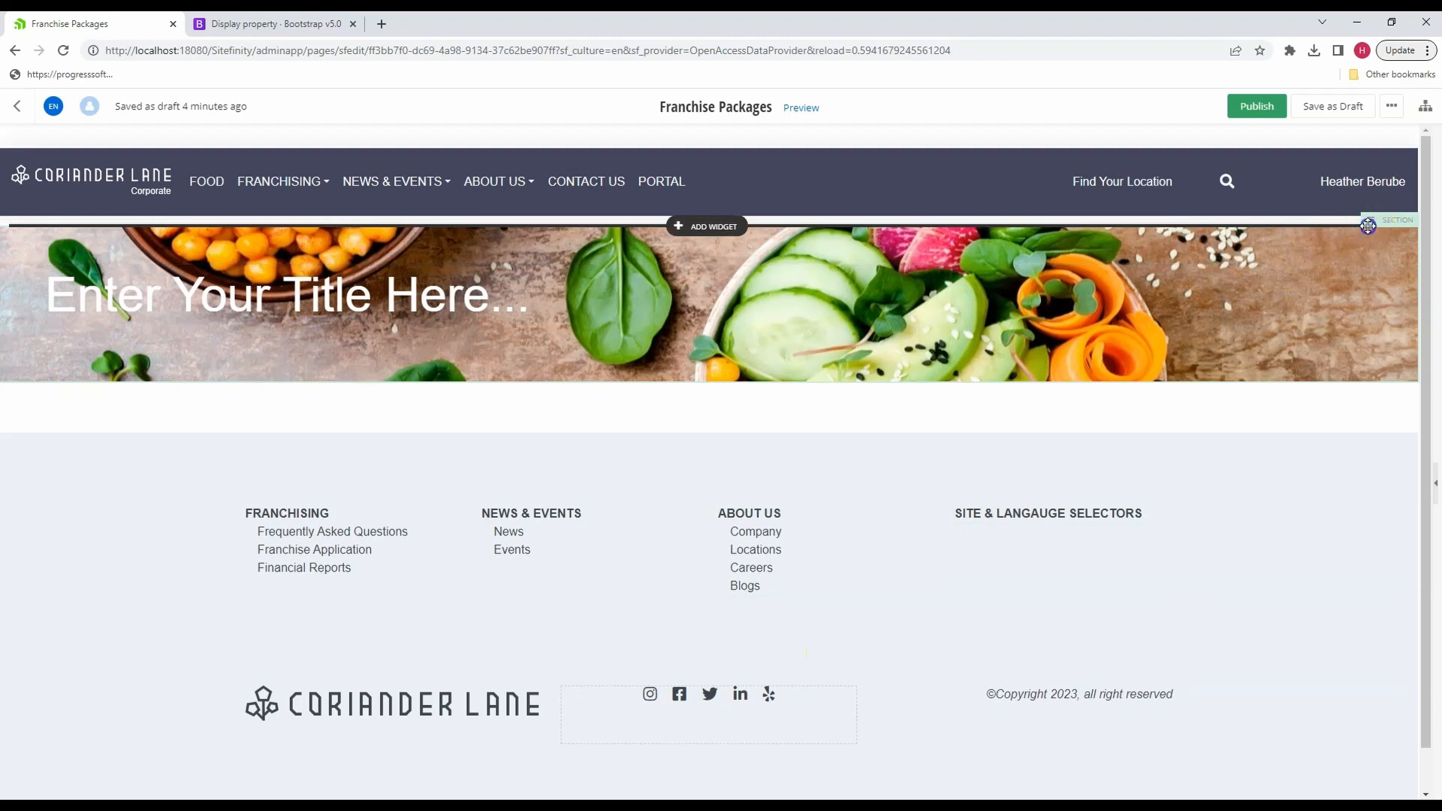
click(1326, 247)
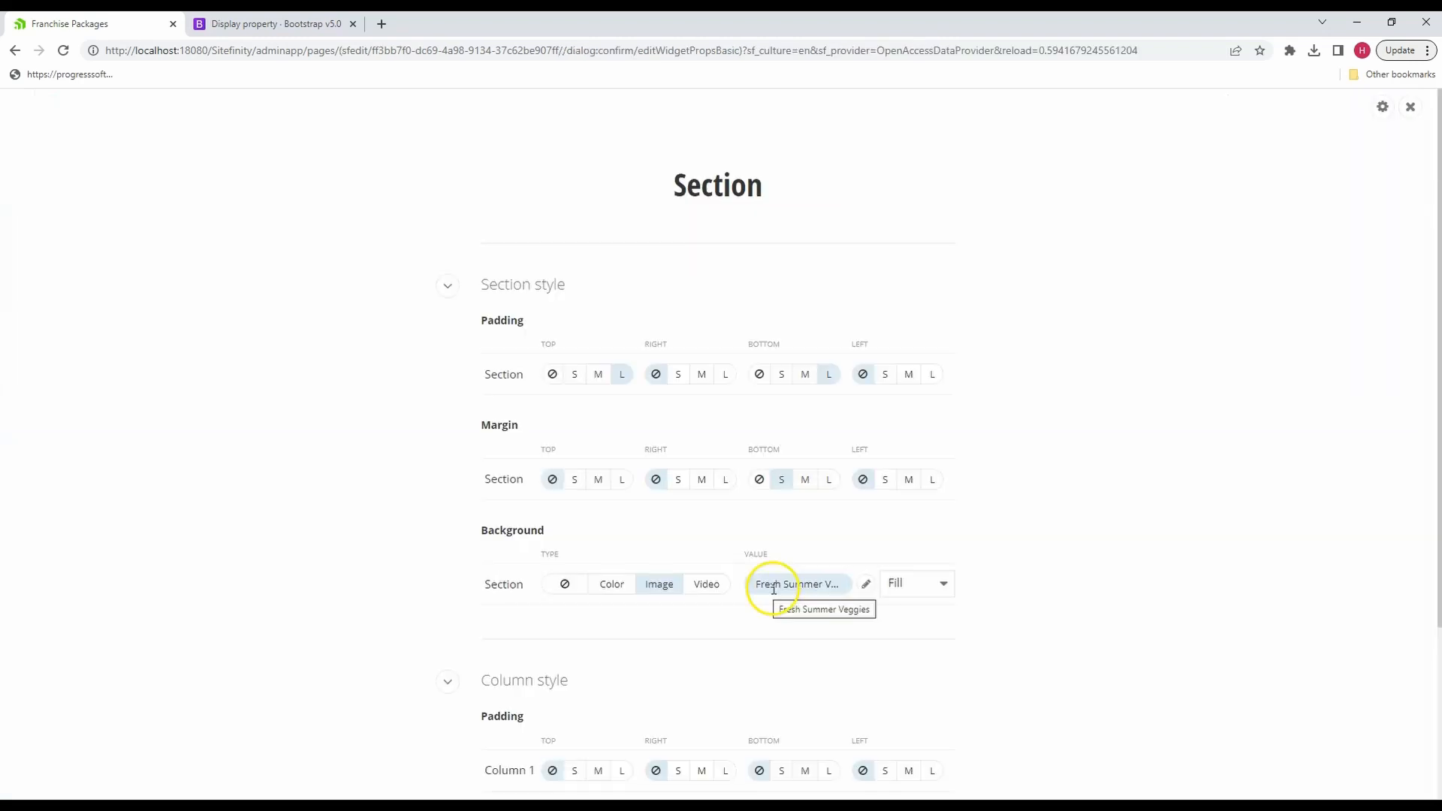
click(864, 584)
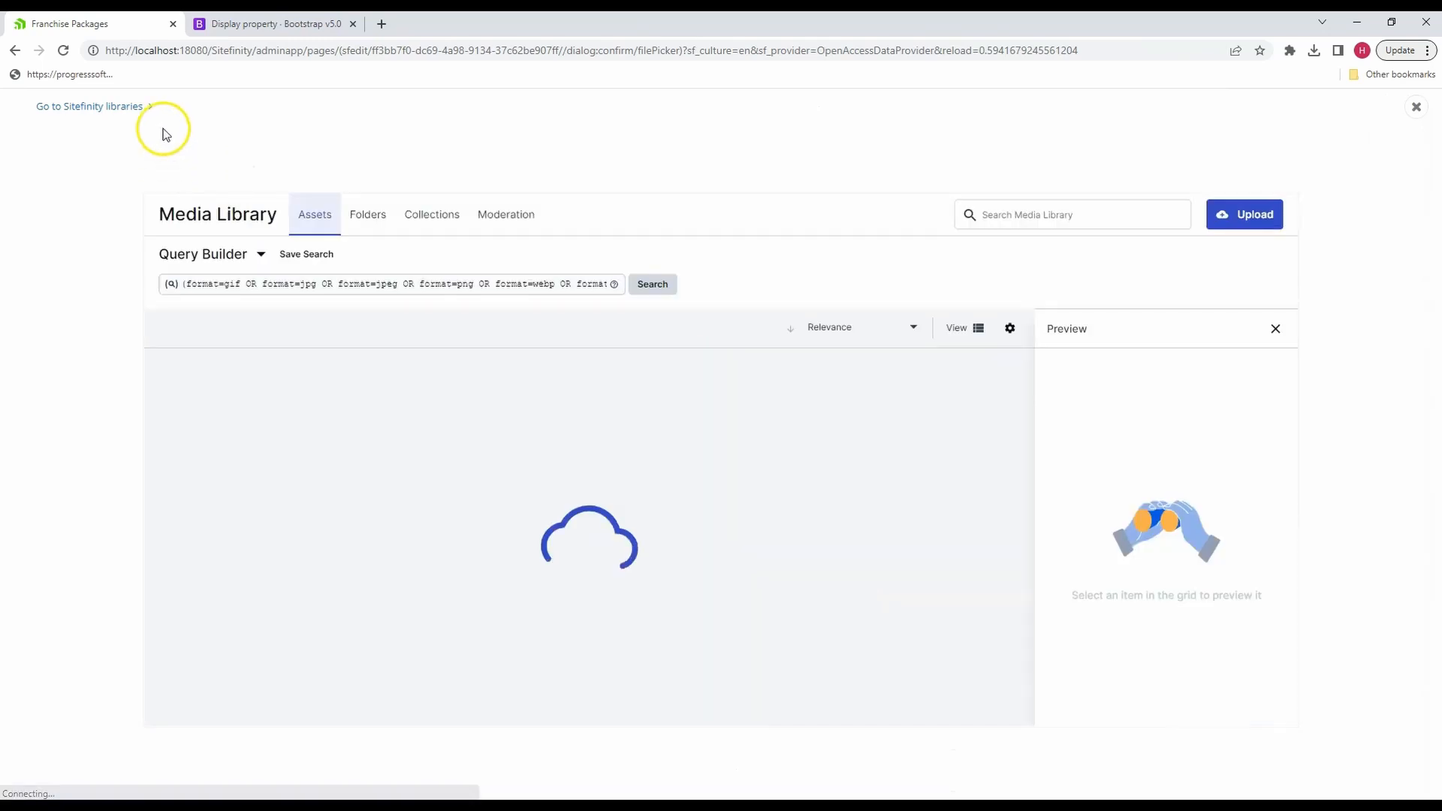
click(138, 106)
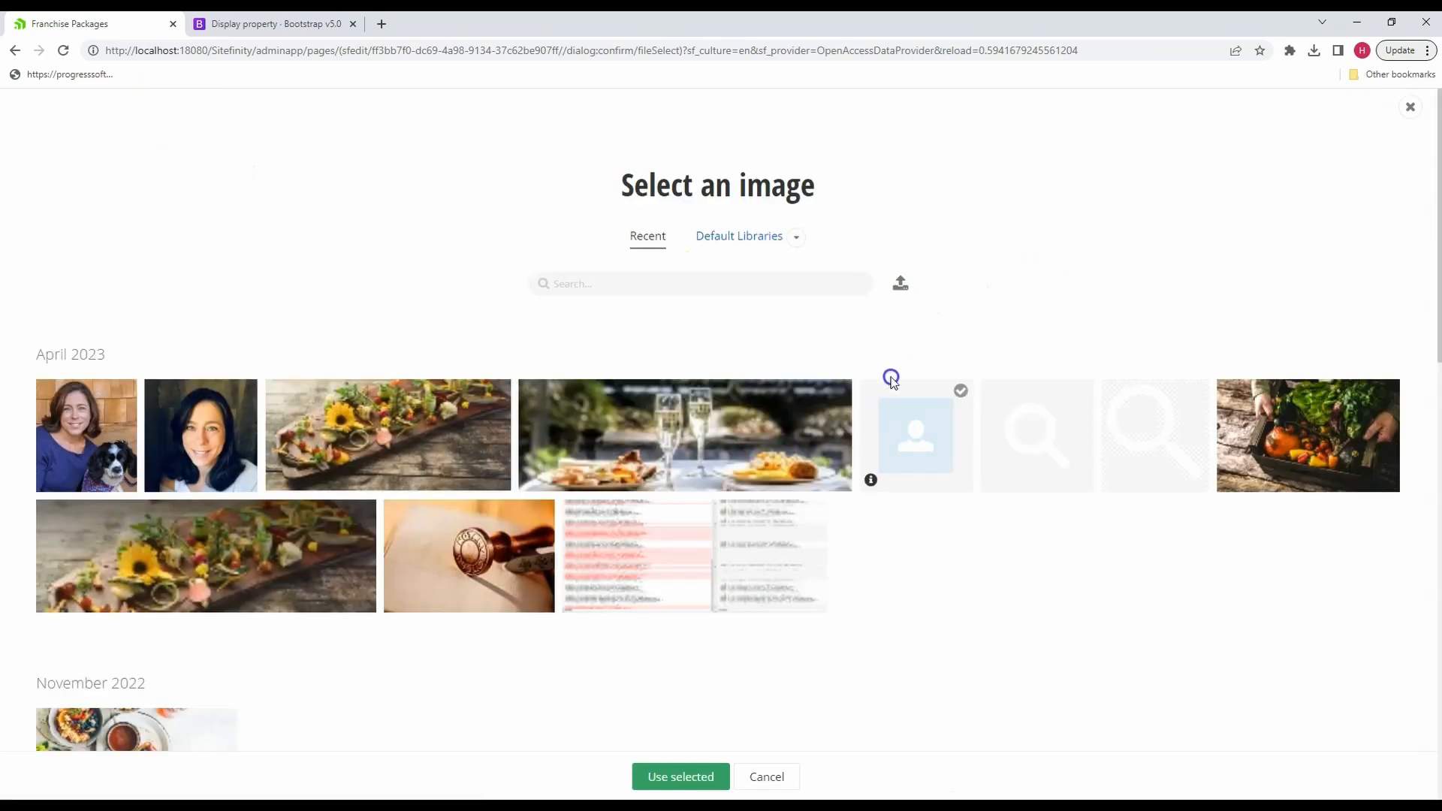
click(268, 529)
click(654, 776)
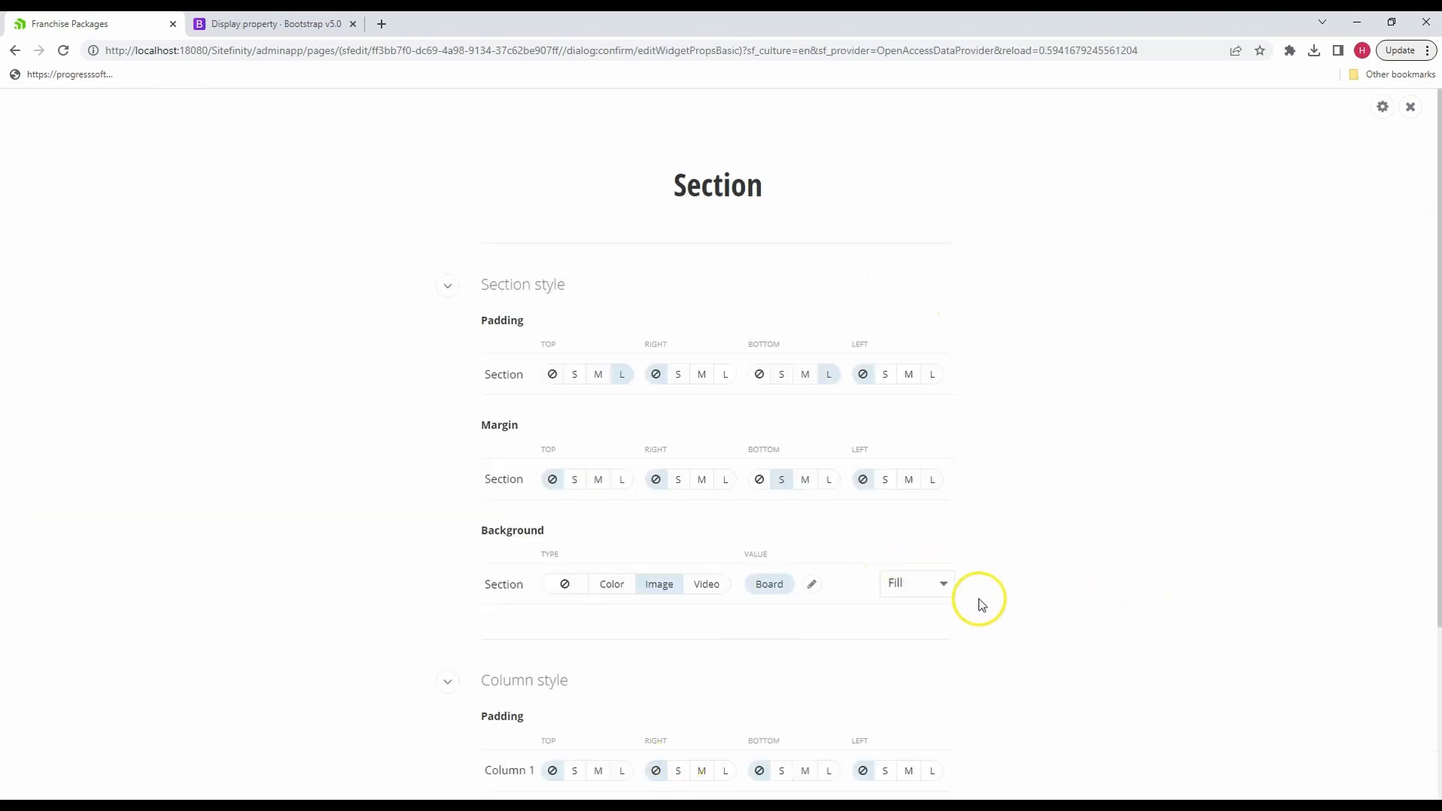
click(944, 585)
click(931, 618)
scroll(990, 611, down, 1)
scroll(990, 612, down, 1)
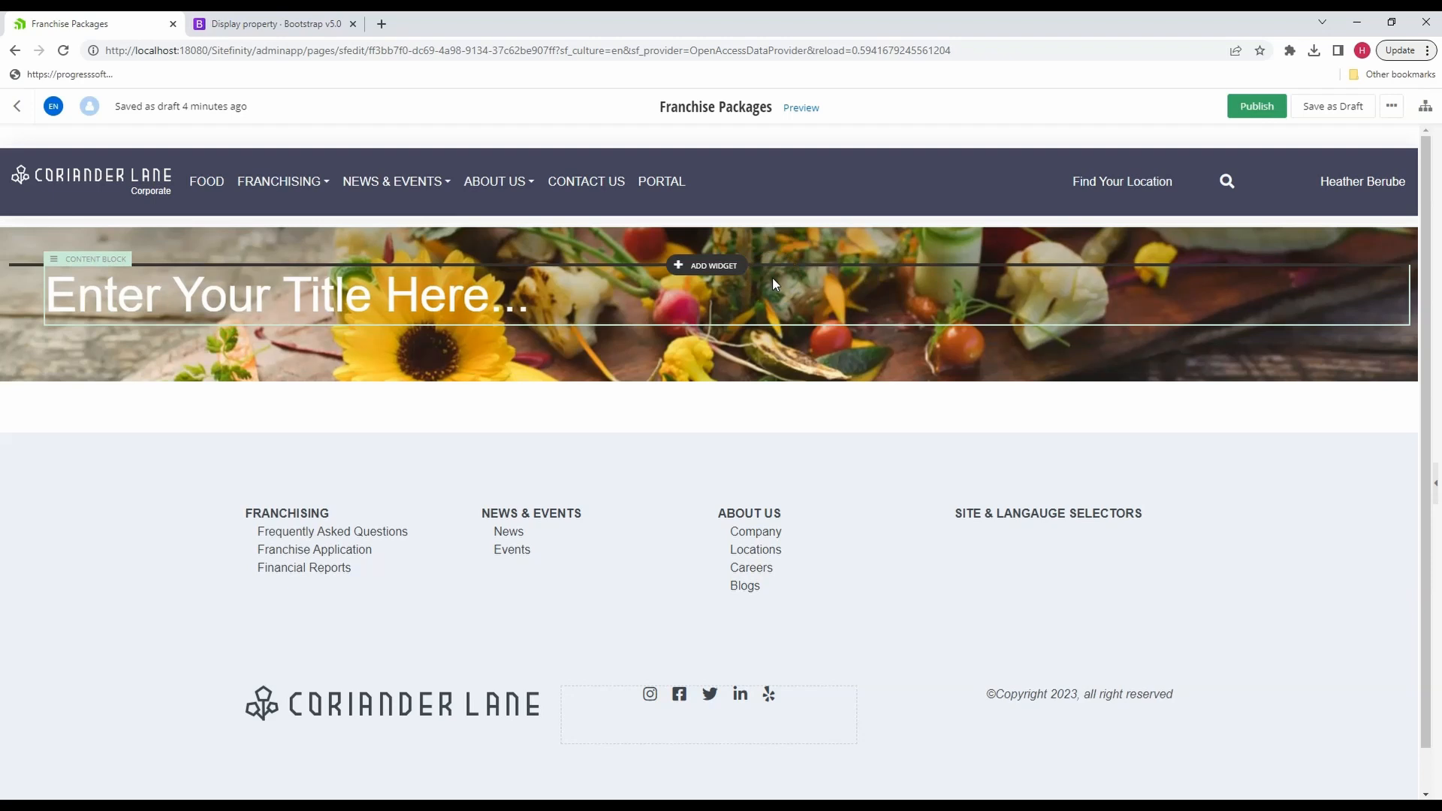
- Replace the banner's placeholder title with "Franchise Packages" and save the content block
click(58, 278)
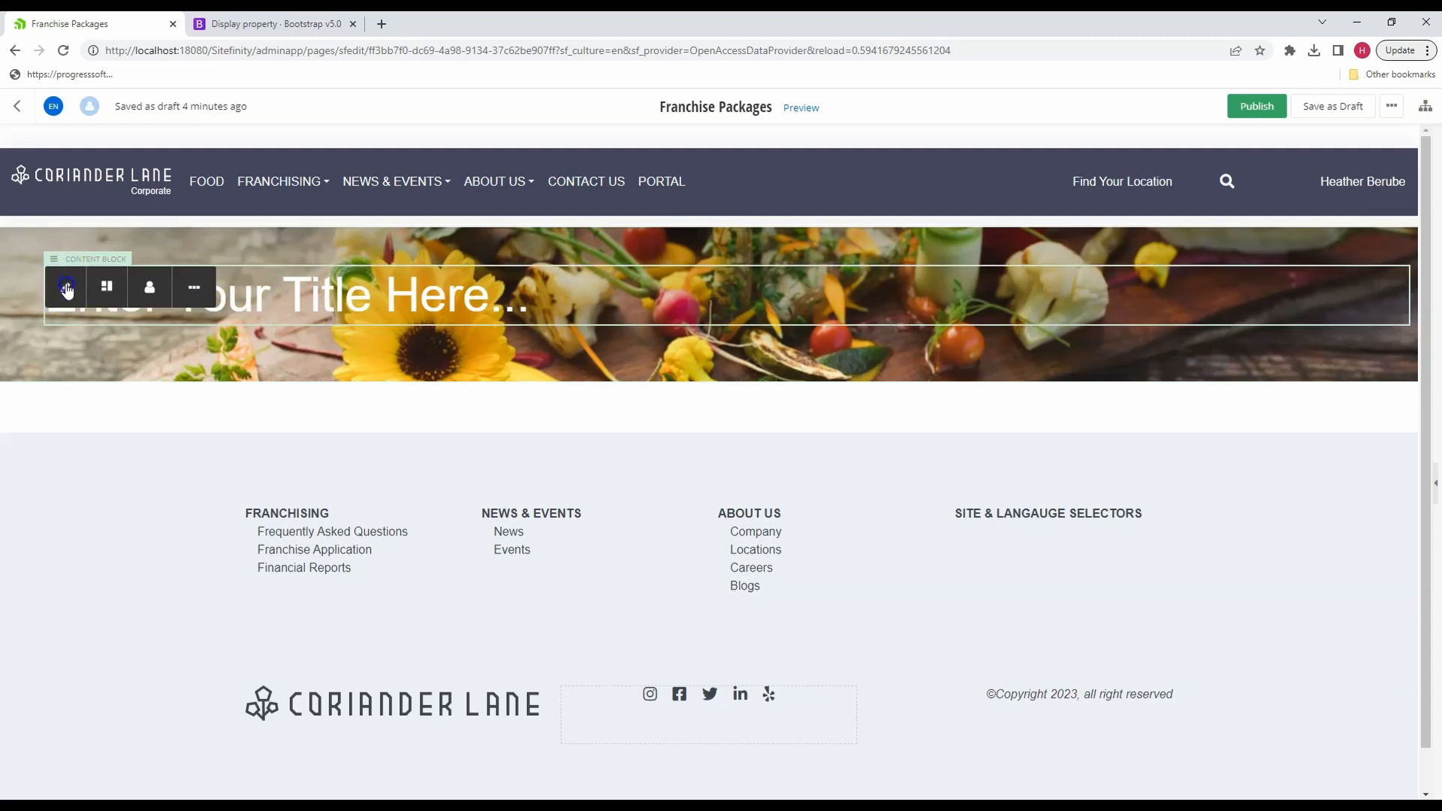
click(67, 288)
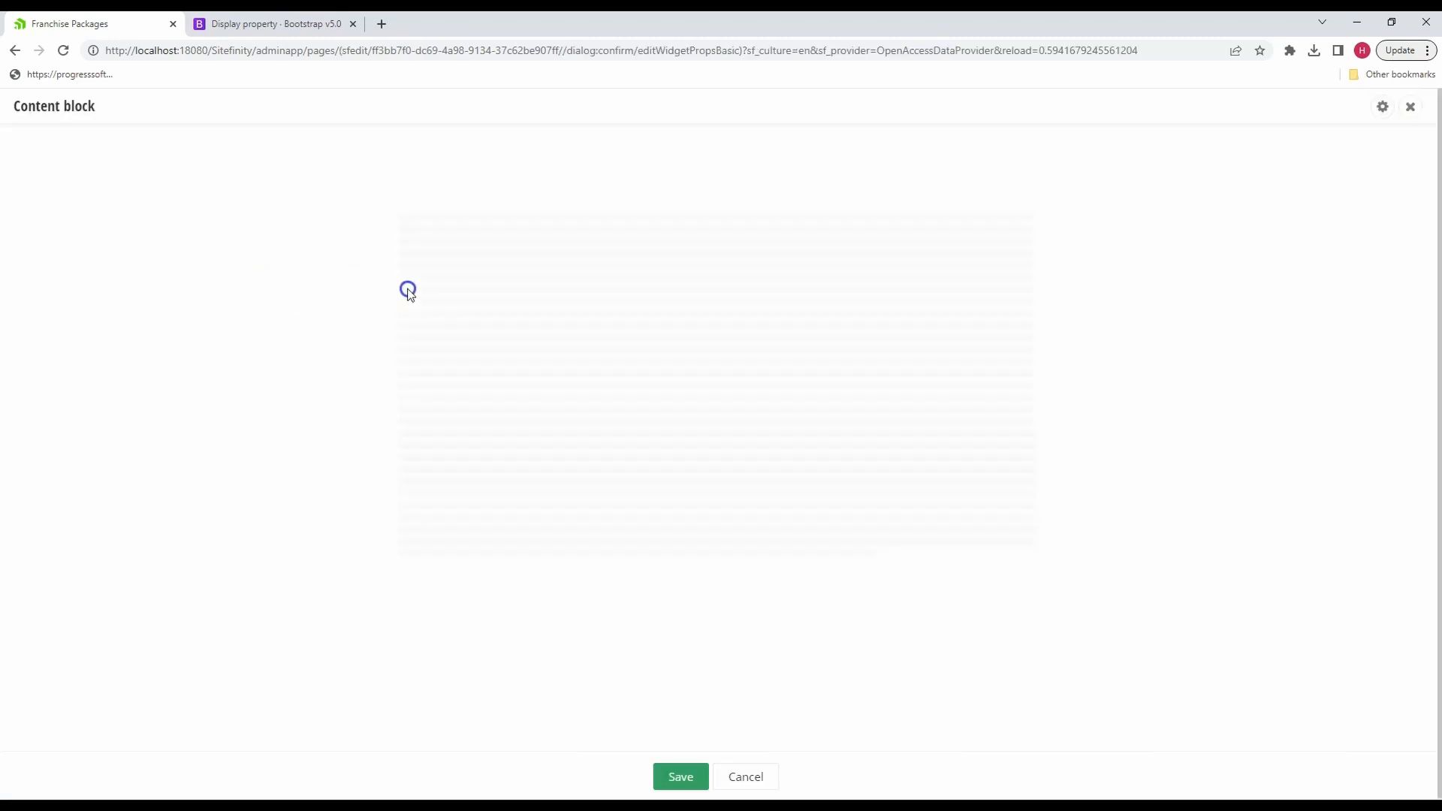
drag(680, 233, 341, 233)
text(Franchise )
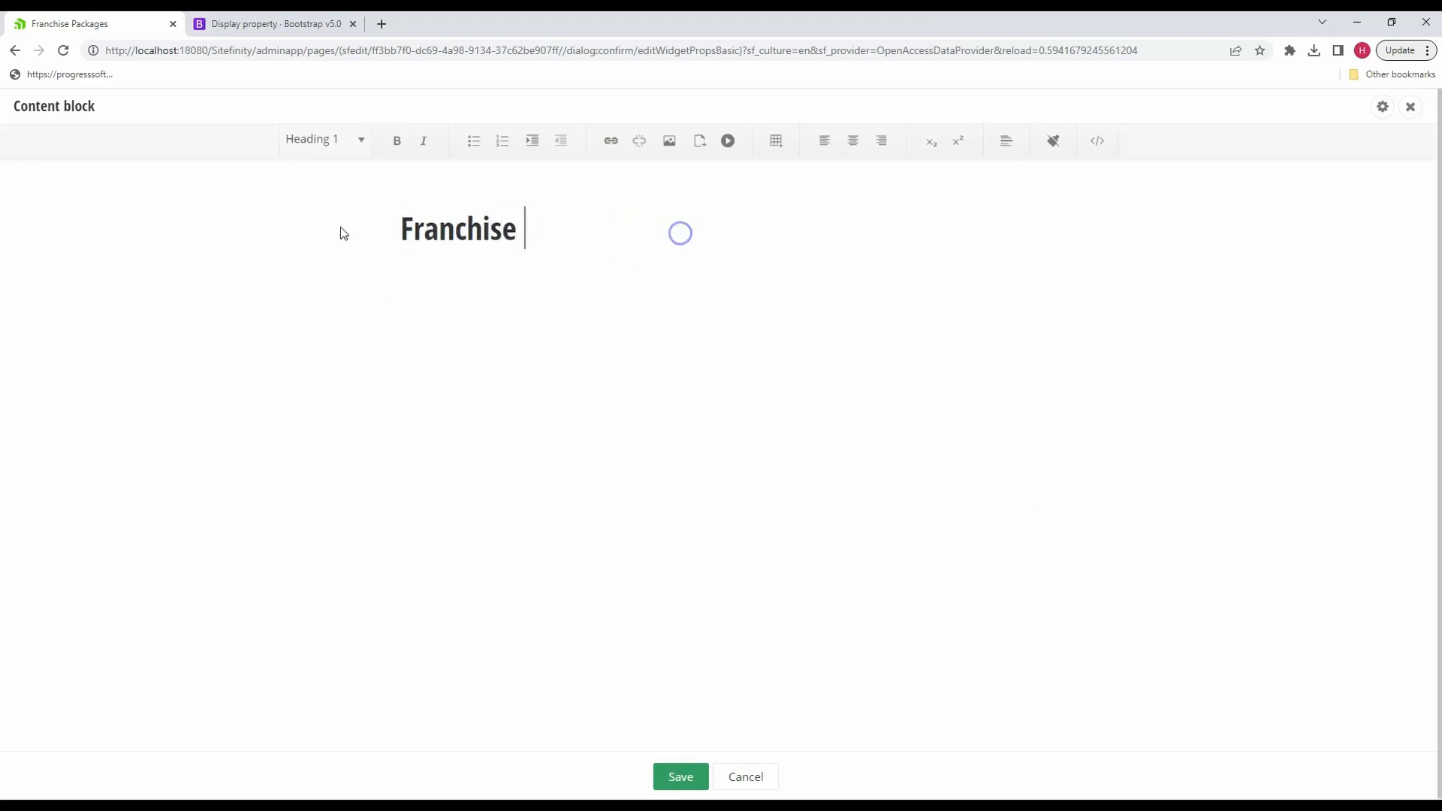
text(Packages)
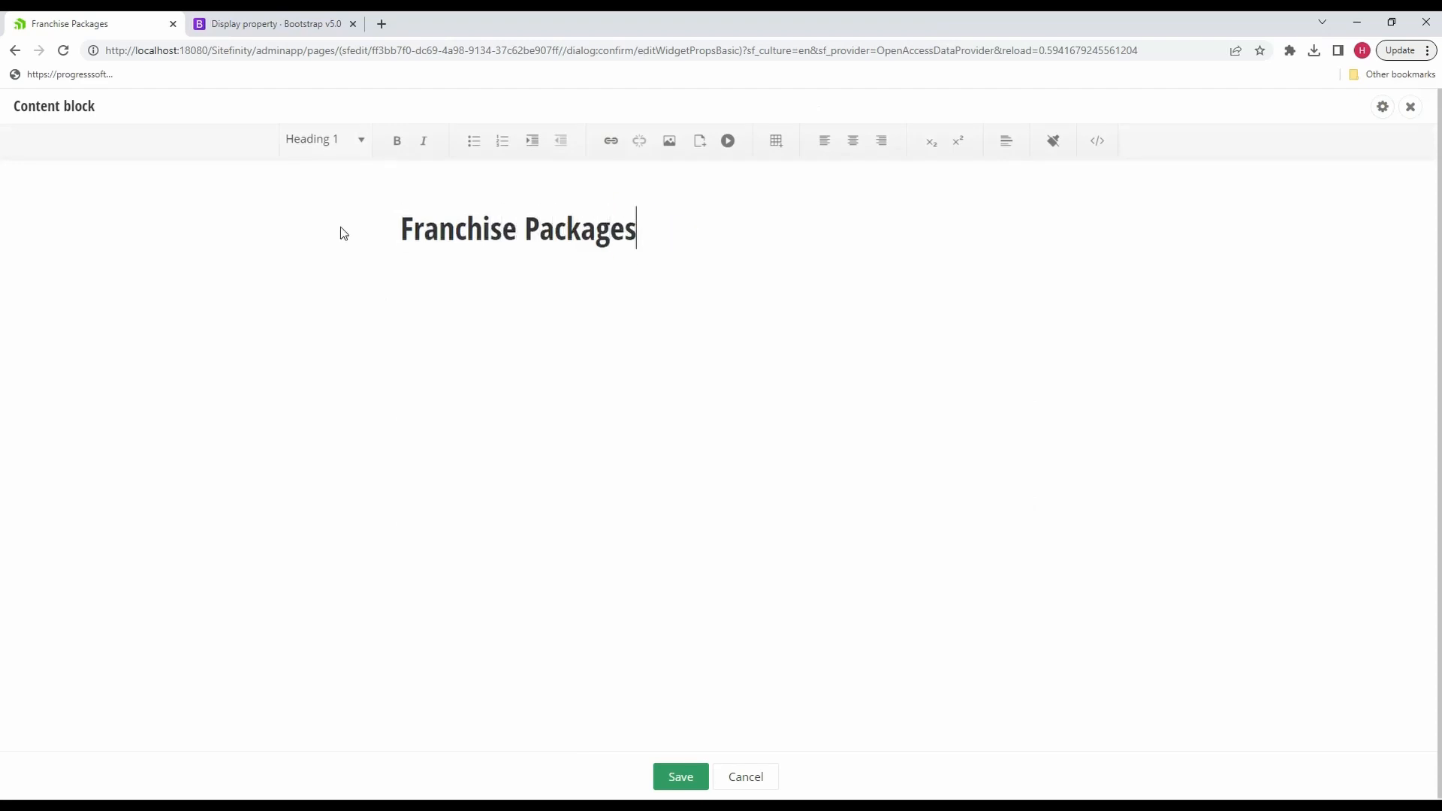
click(699, 777)
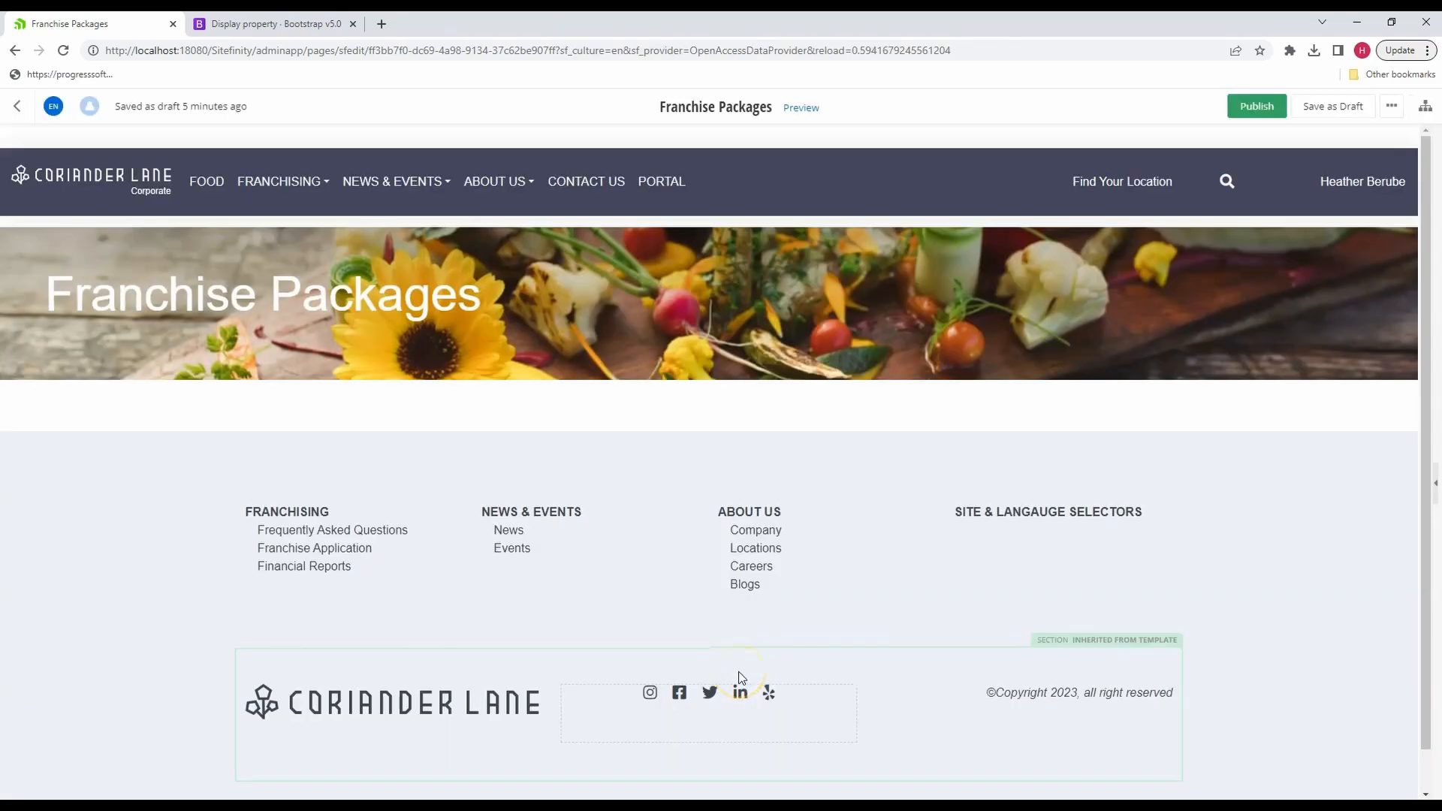
- Preview the Franchise Packages page for mobile at the 1024 width to check how the title banner adapts
click(1390, 104)
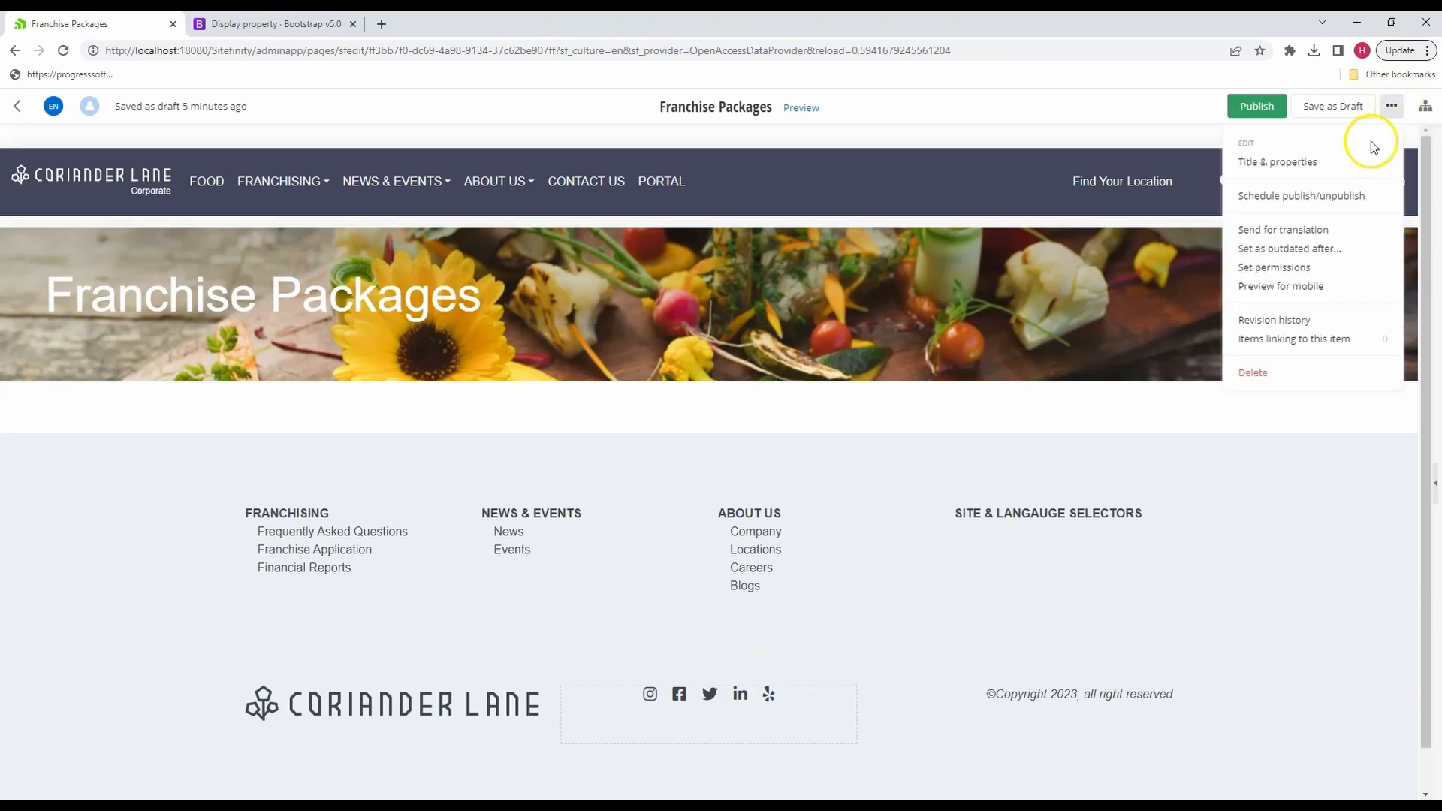
click(1301, 287)
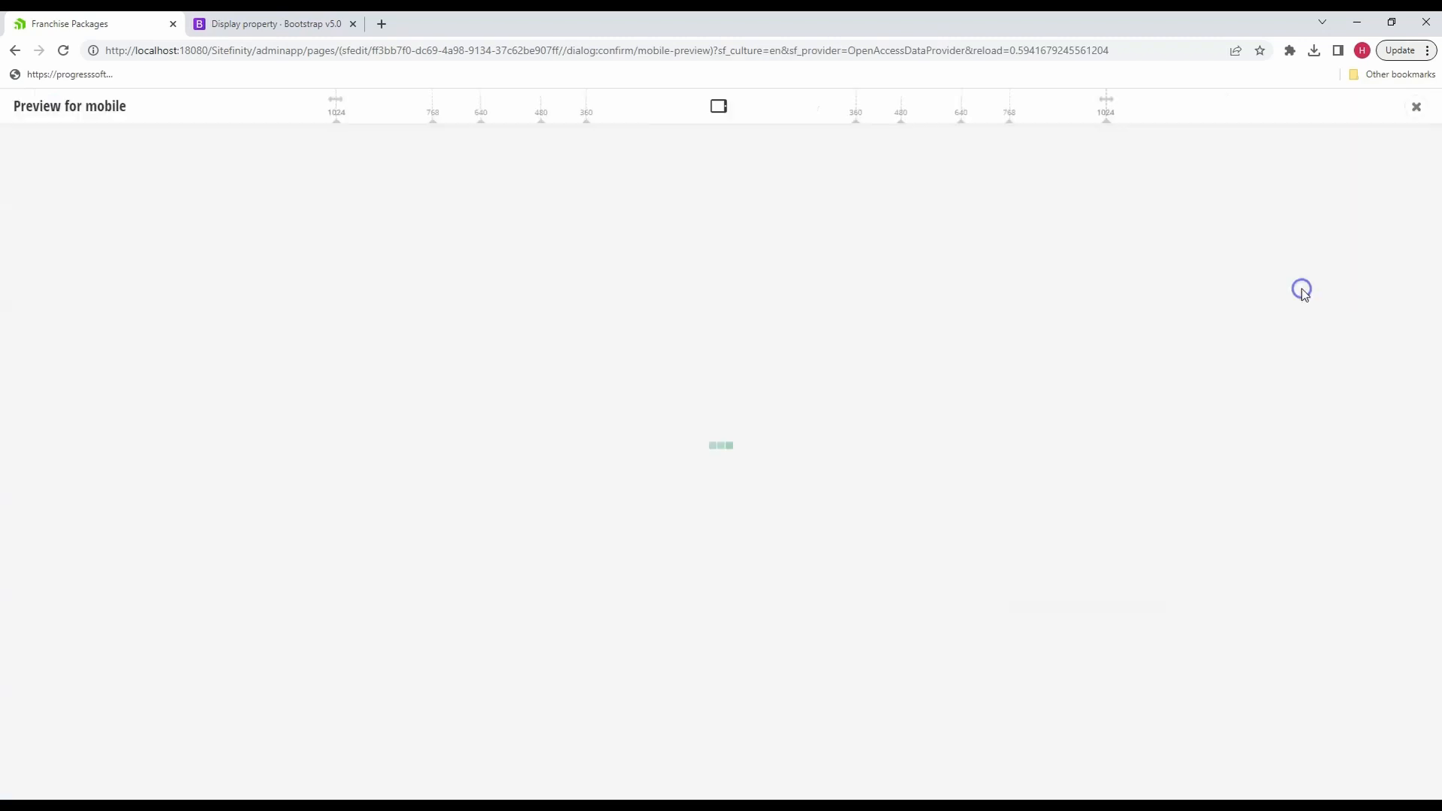
mouse_move(1107, 100)
mouse_down()
mouse_move(853, 97)
mouse_move(1147, 97)
mouse_move(1132, 94)
mouse_up()
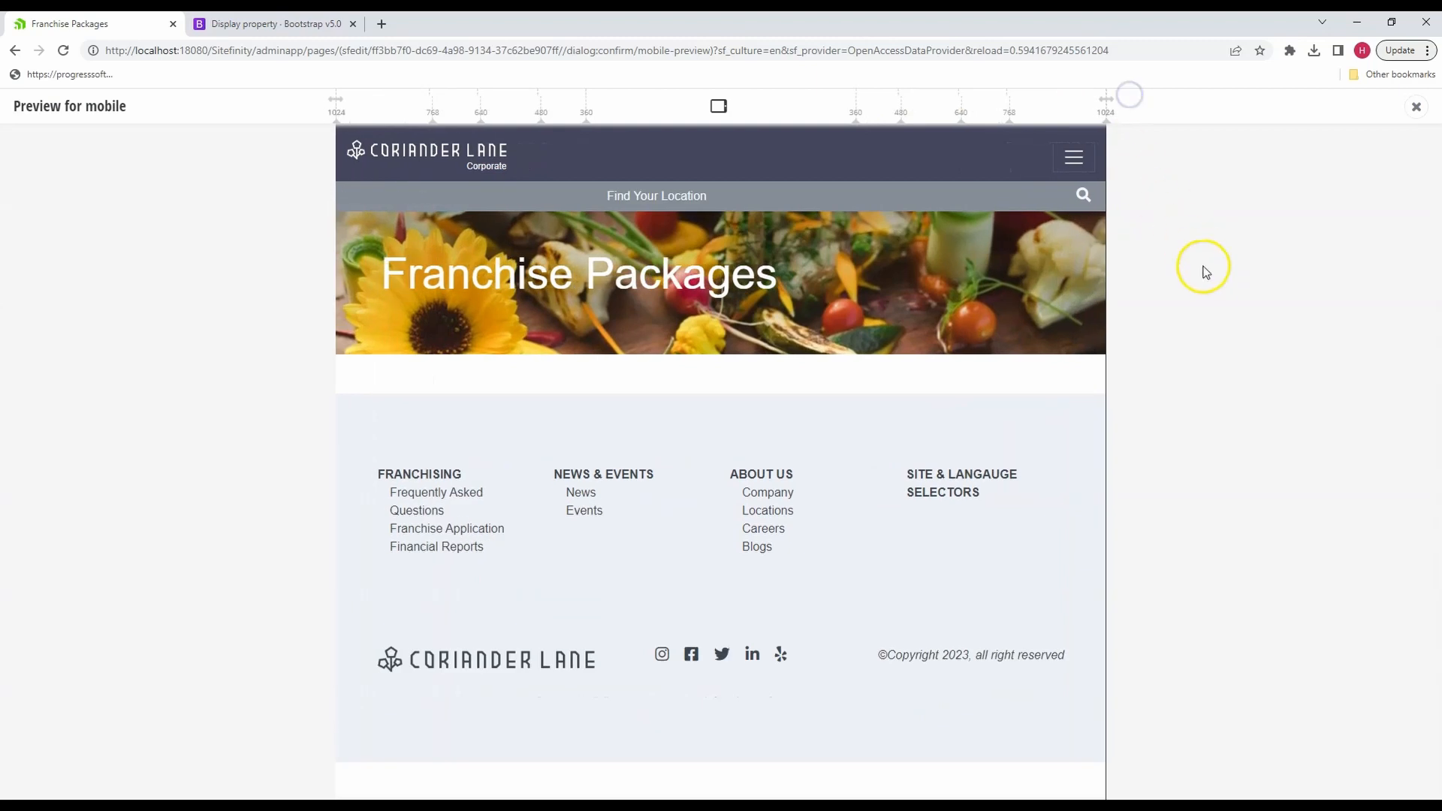